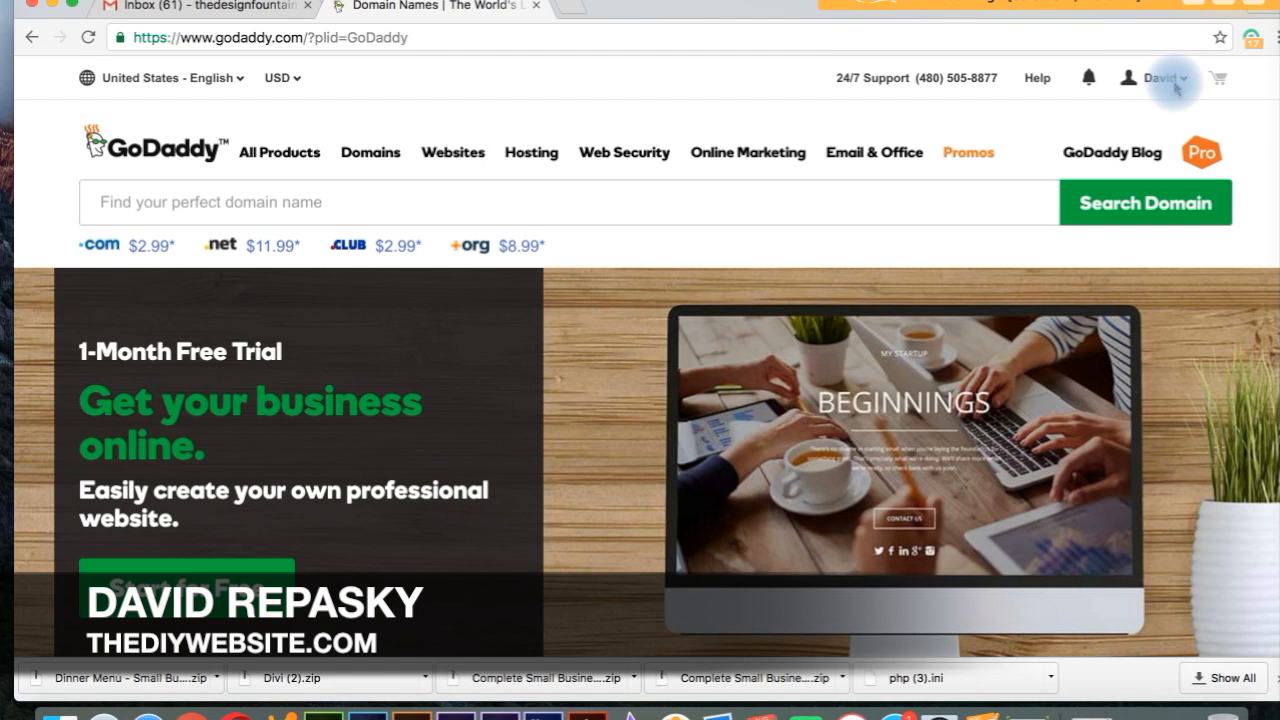
# Step: Go through My Account and Web Hosting to open letscallthetech.com's cPanel dashboard
pyautogui.click(1176, 86)
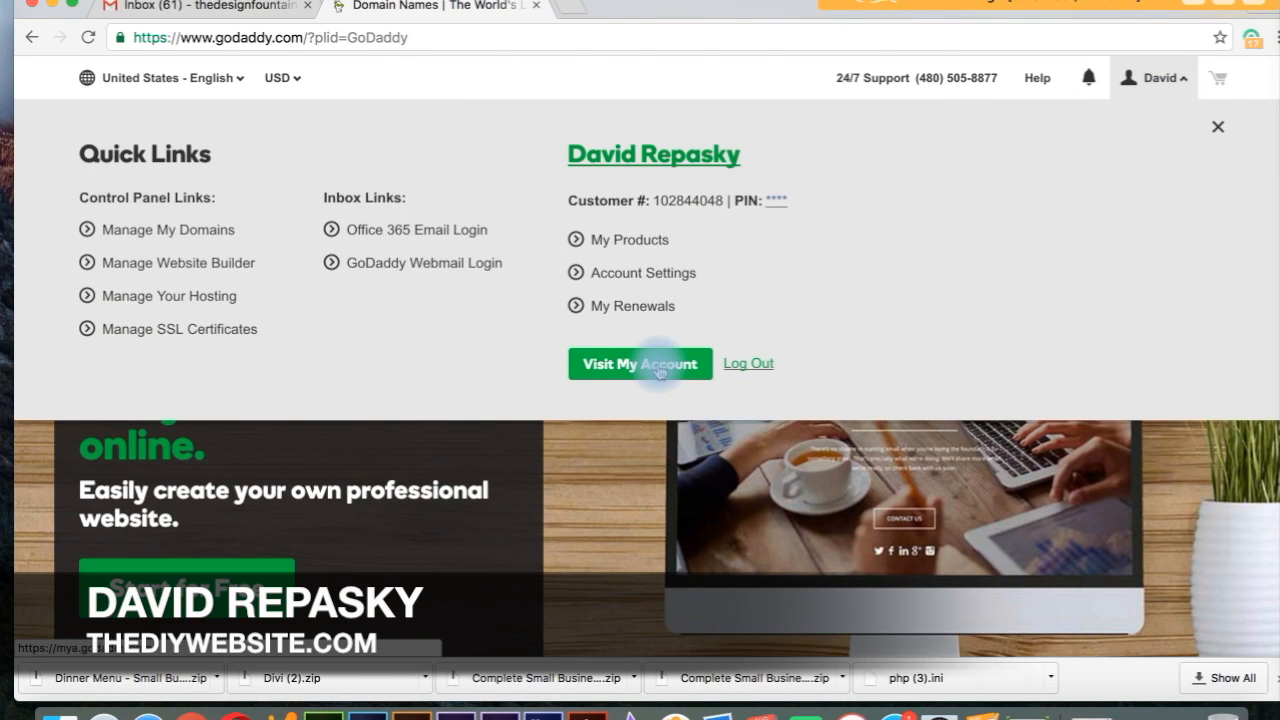
pyautogui.click(670, 378)
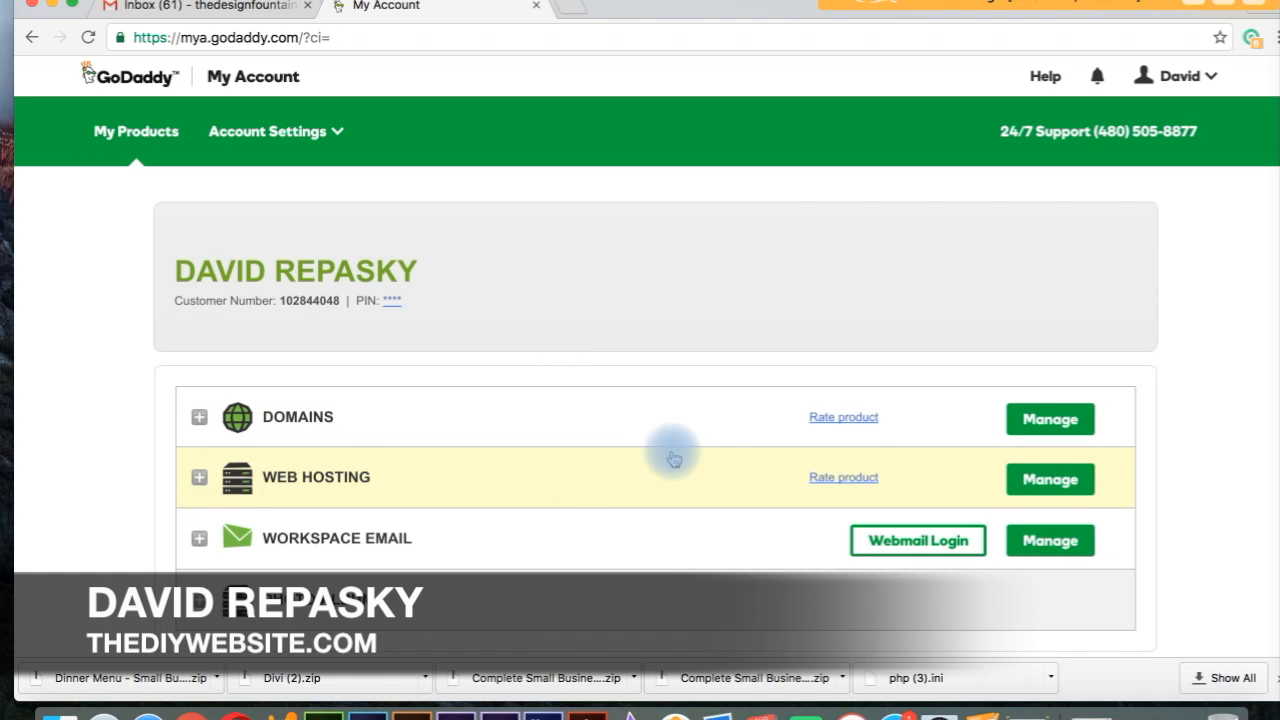
pyautogui.click(1030, 480)
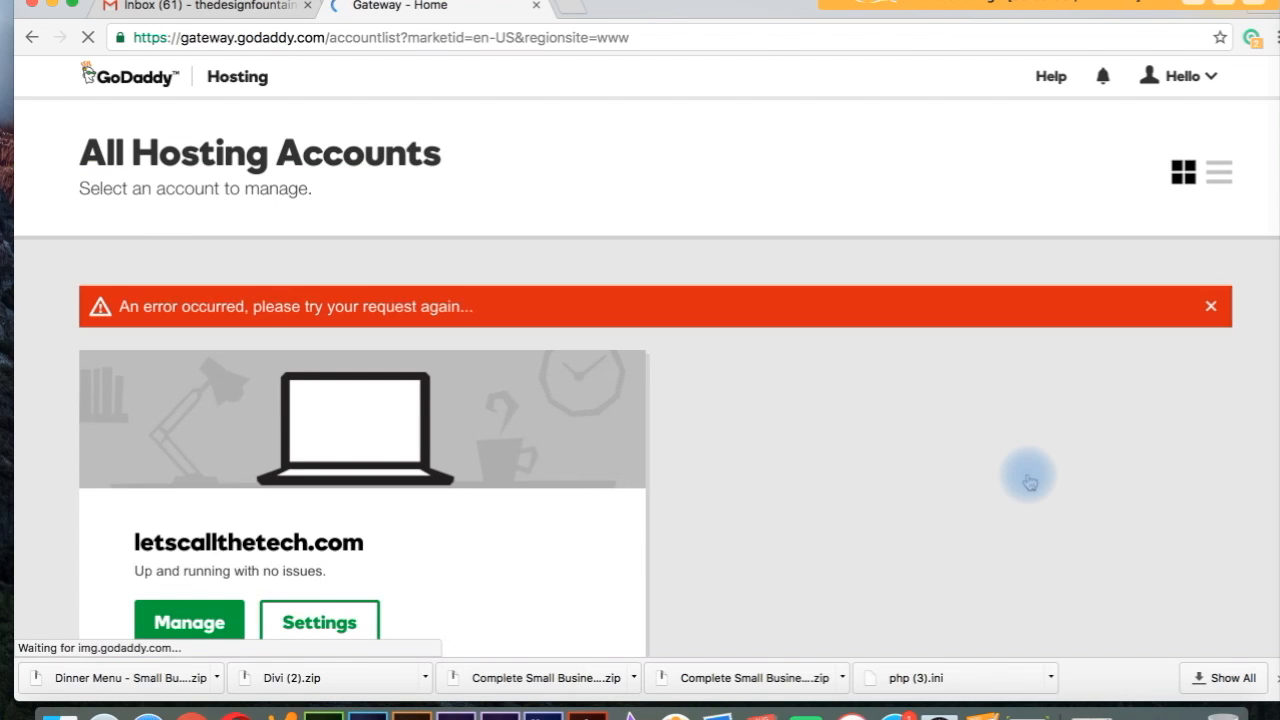
pyautogui.click(204, 632)
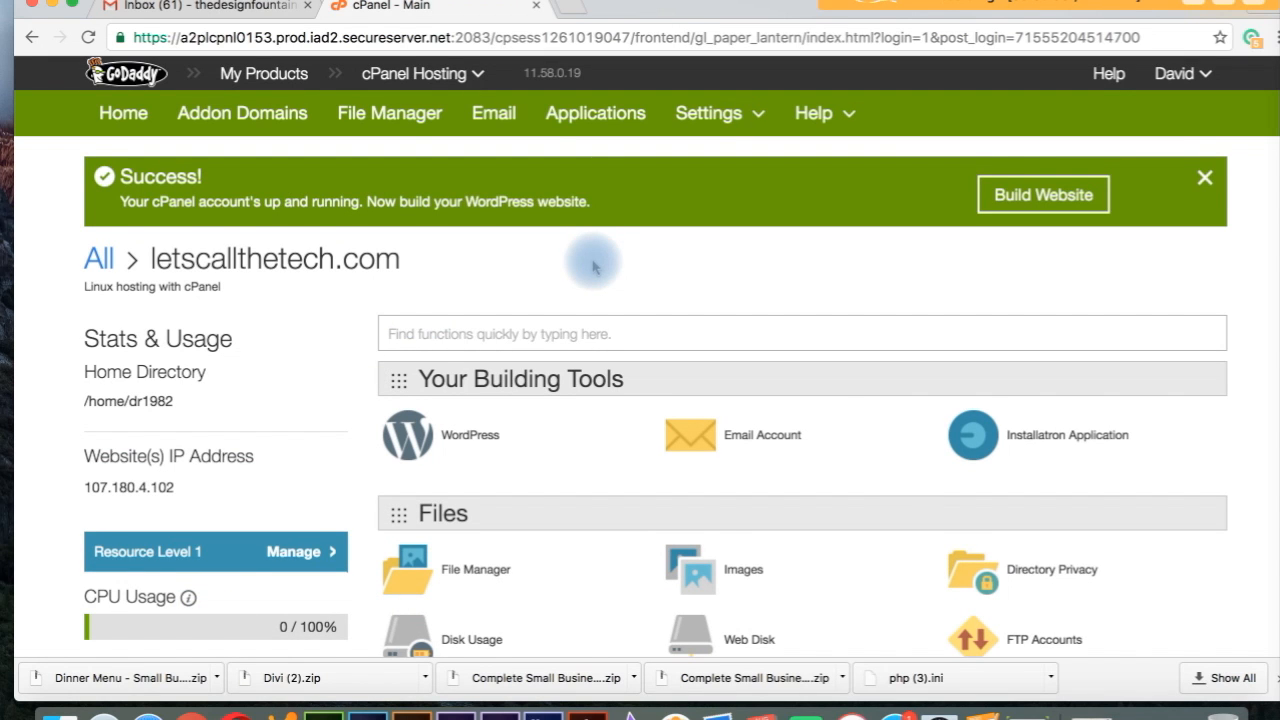
# Step: Find WordPress under cPanel's Web Applications and open its Installatron page
pyautogui.scroll(-10, 593, 265)
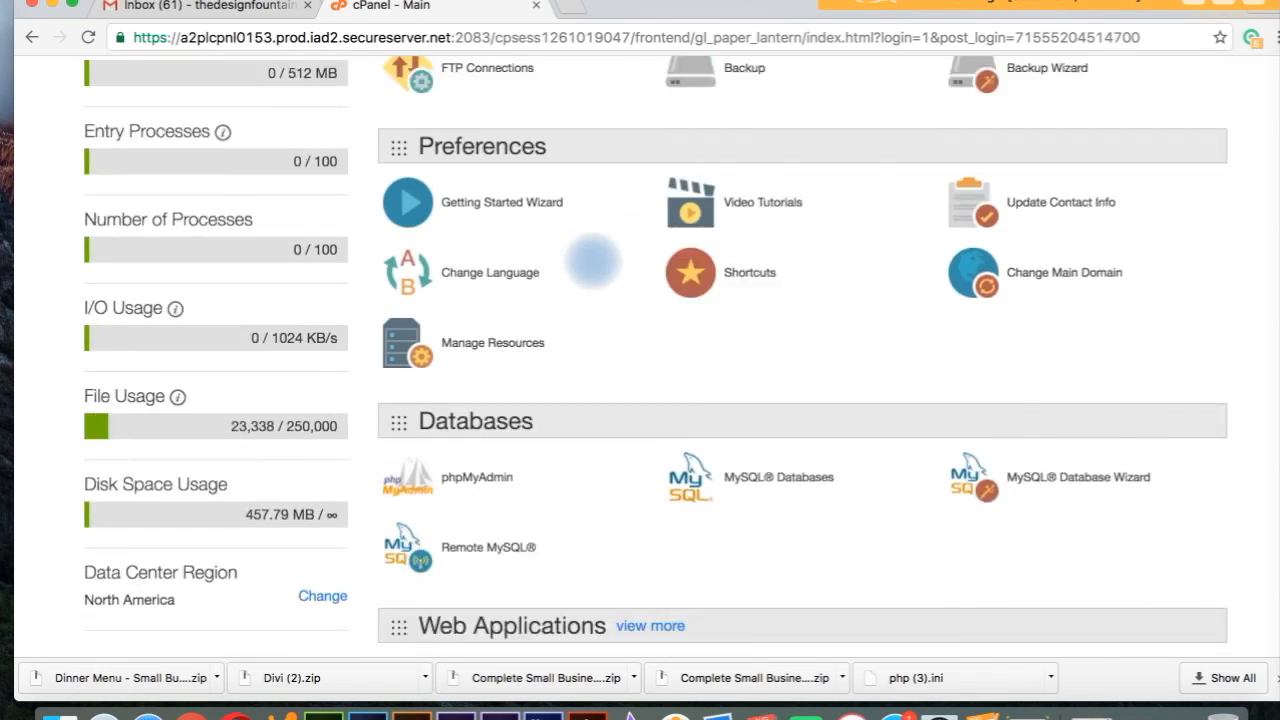
pyautogui.scroll(-3, 593, 262)
pyautogui.scroll(8, 593, 262)
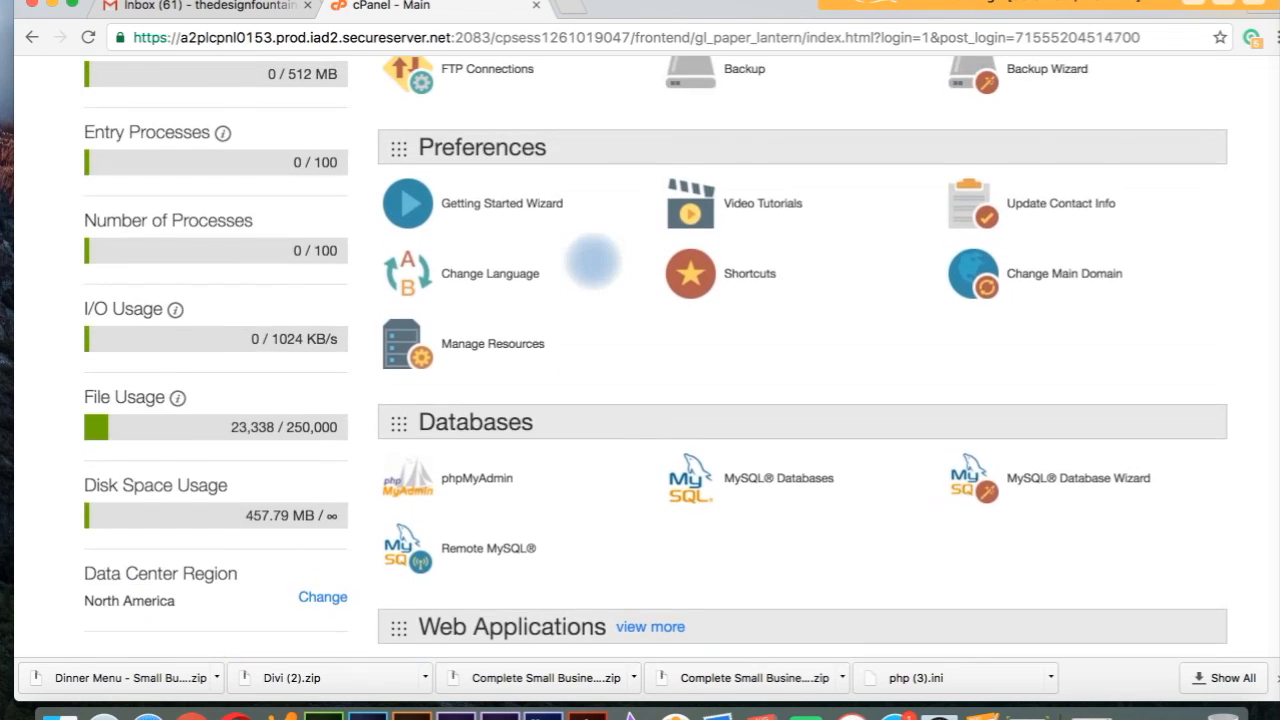
pyautogui.scroll(-1, 593, 262)
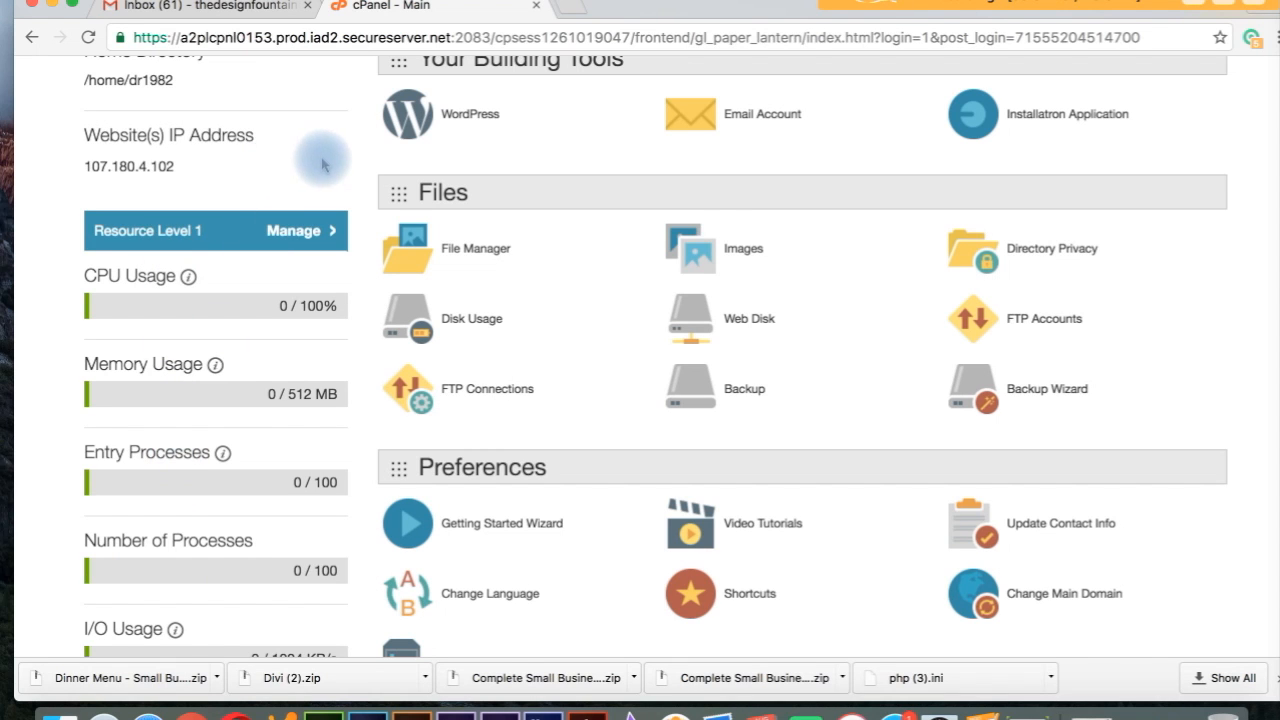
pyautogui.scroll(-10, 322, 165)
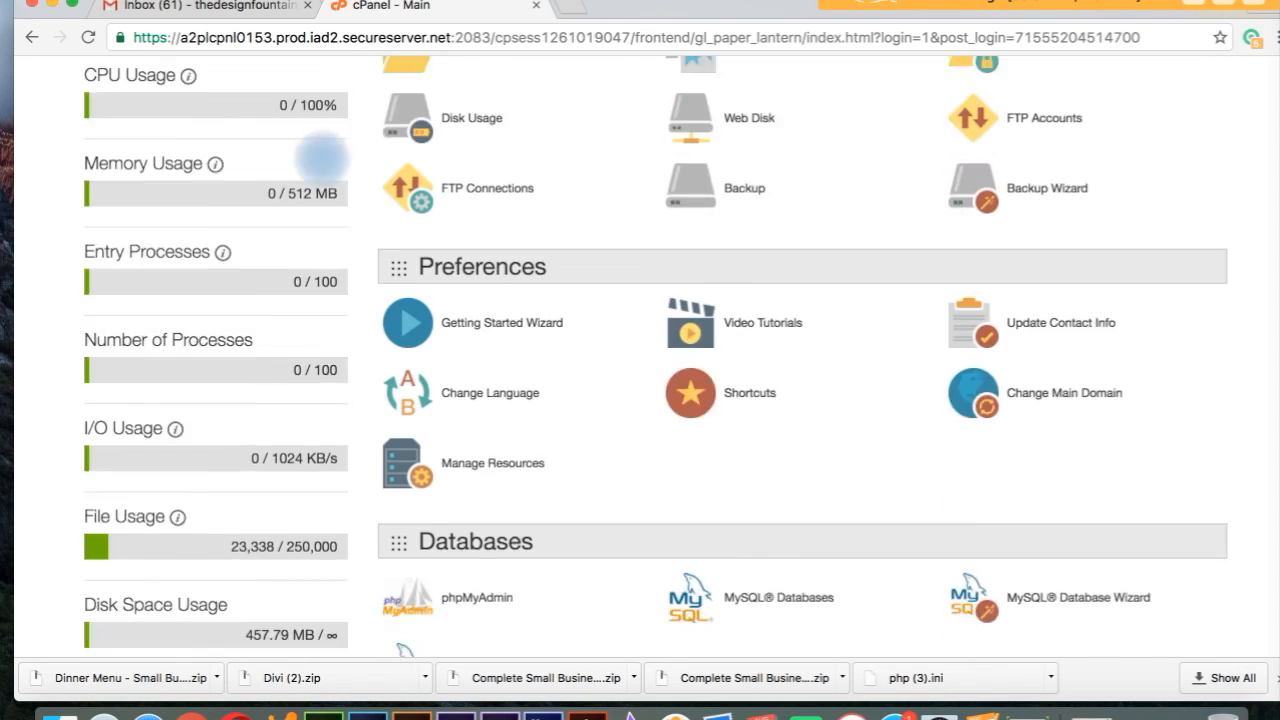
pyautogui.scroll(12, 322, 162)
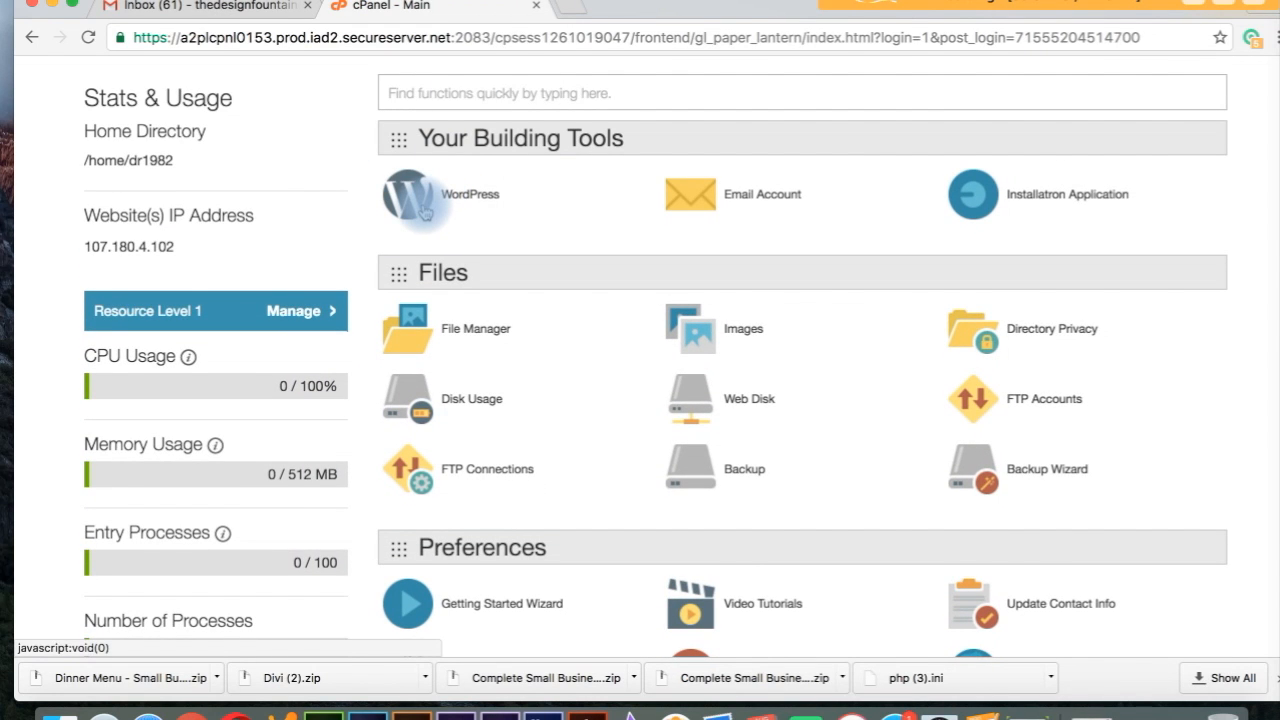
pyautogui.scroll(-13, 425, 211)
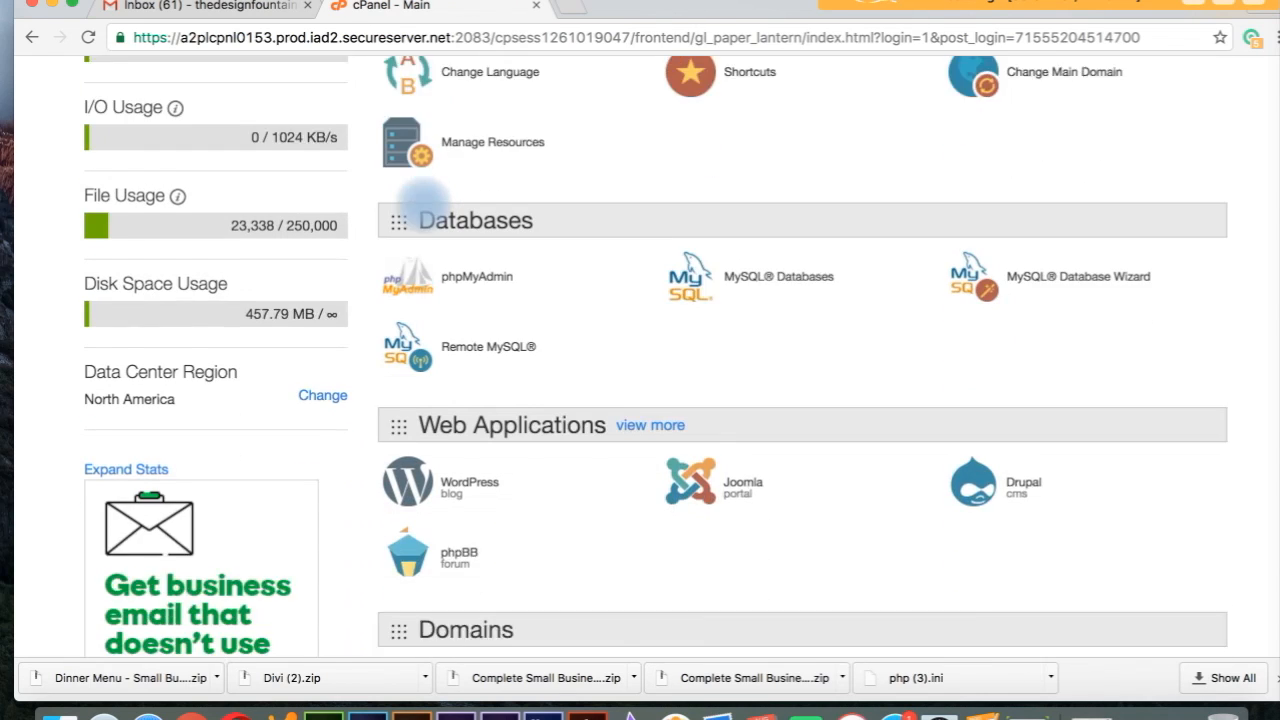
pyautogui.scroll(-2, 425, 197)
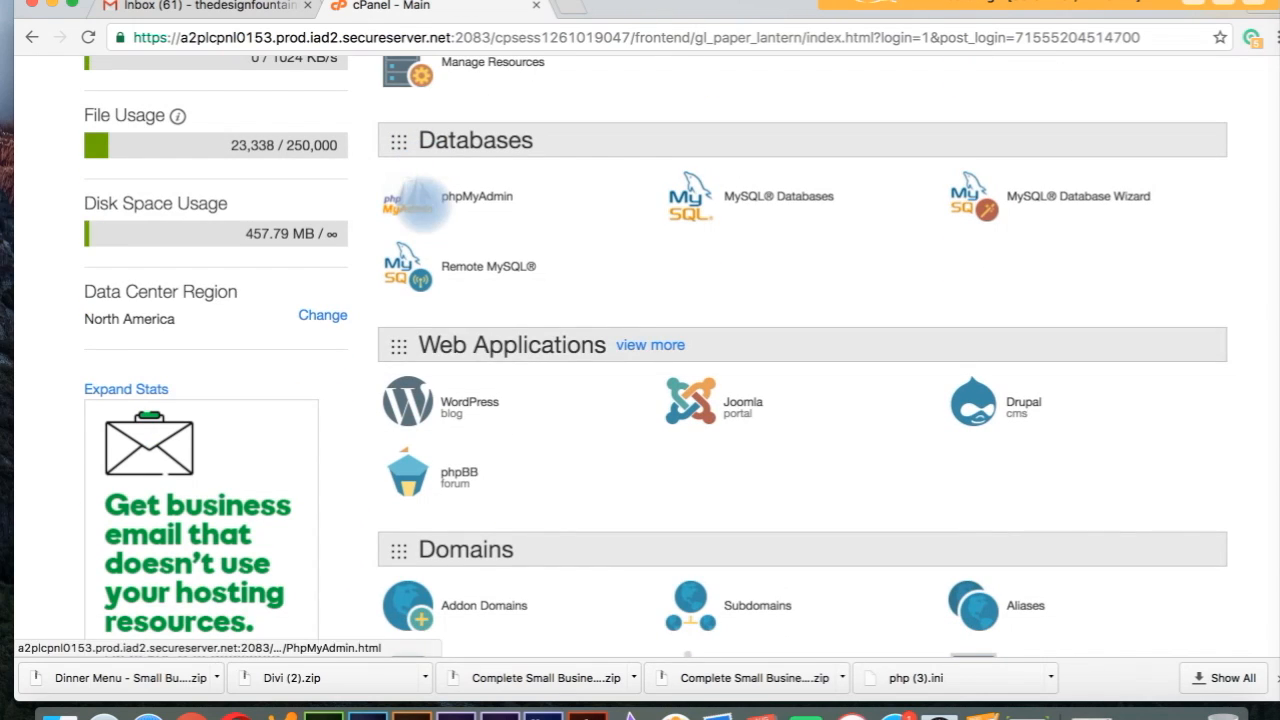
pyautogui.click(455, 414)
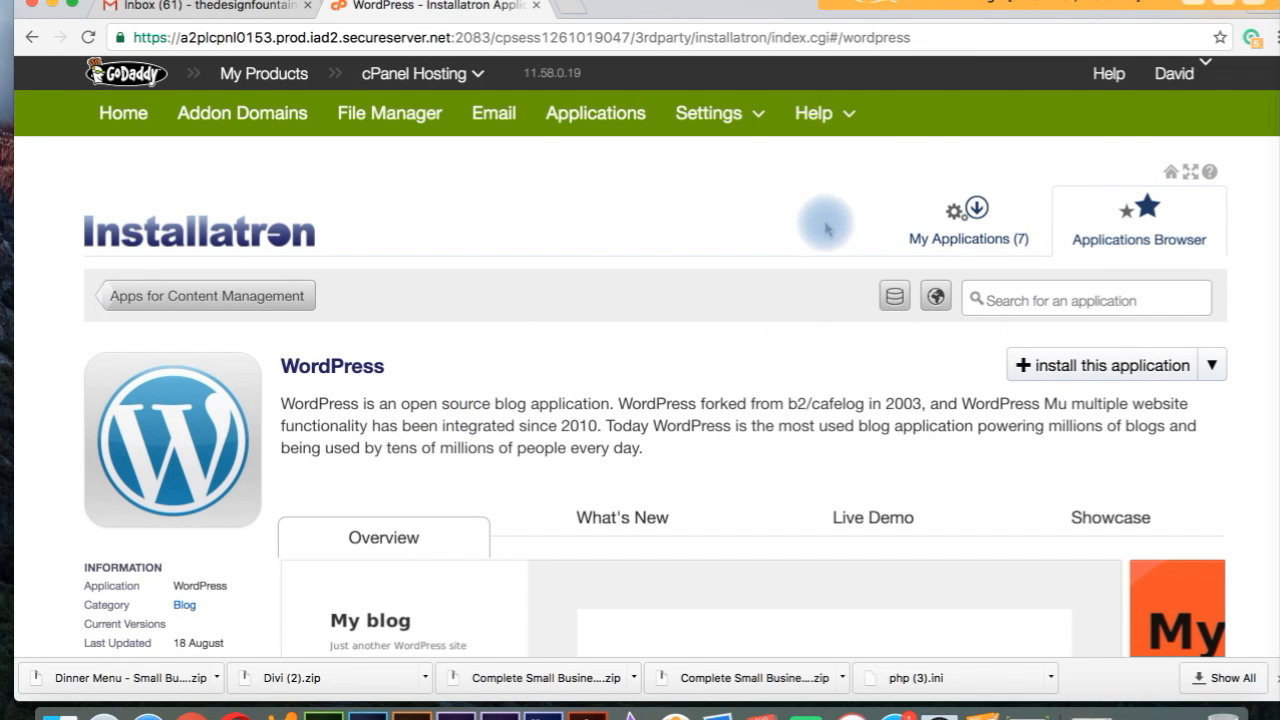
pyautogui.click(1097, 368)
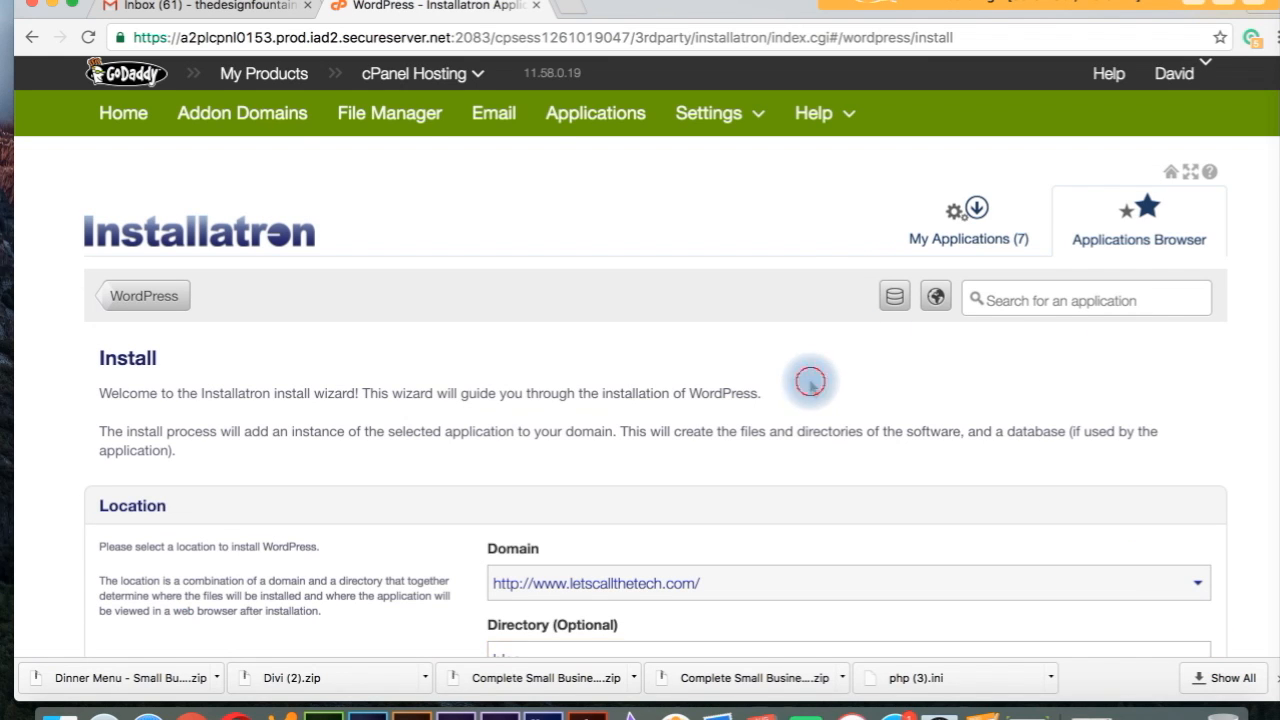
pyautogui.scroll(-5, 812, 388)
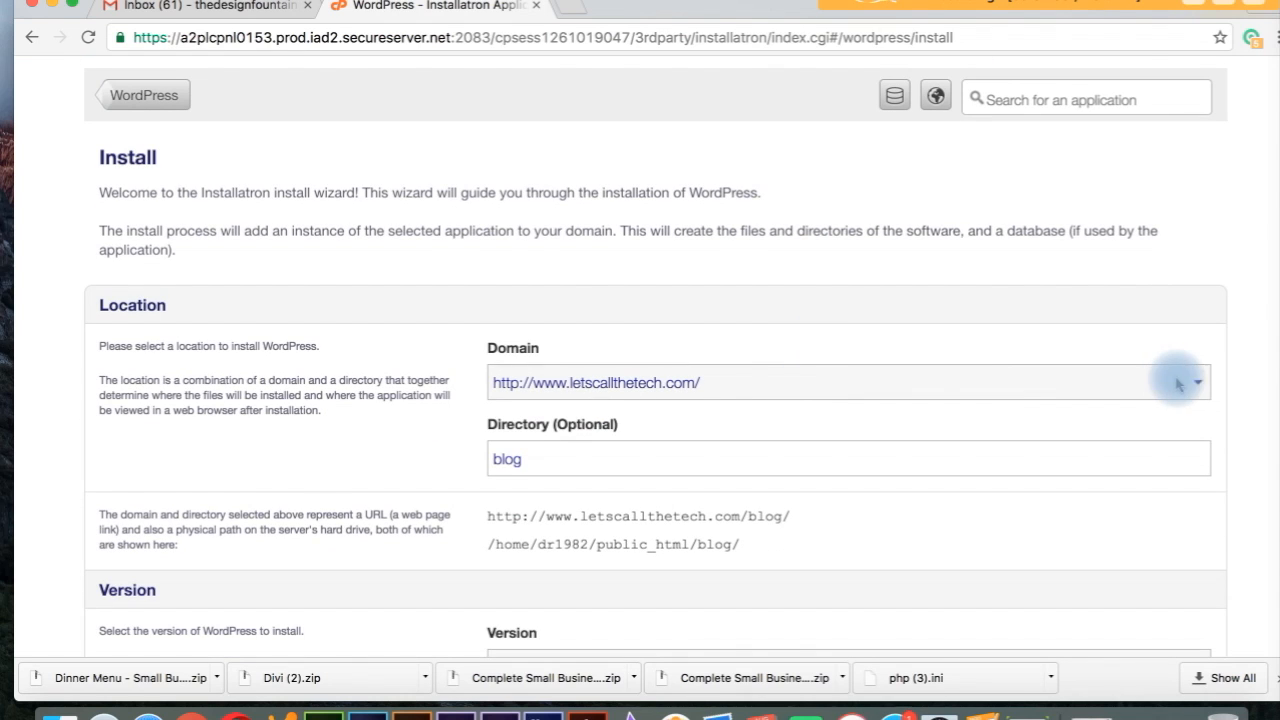
pyautogui.click(1200, 386)
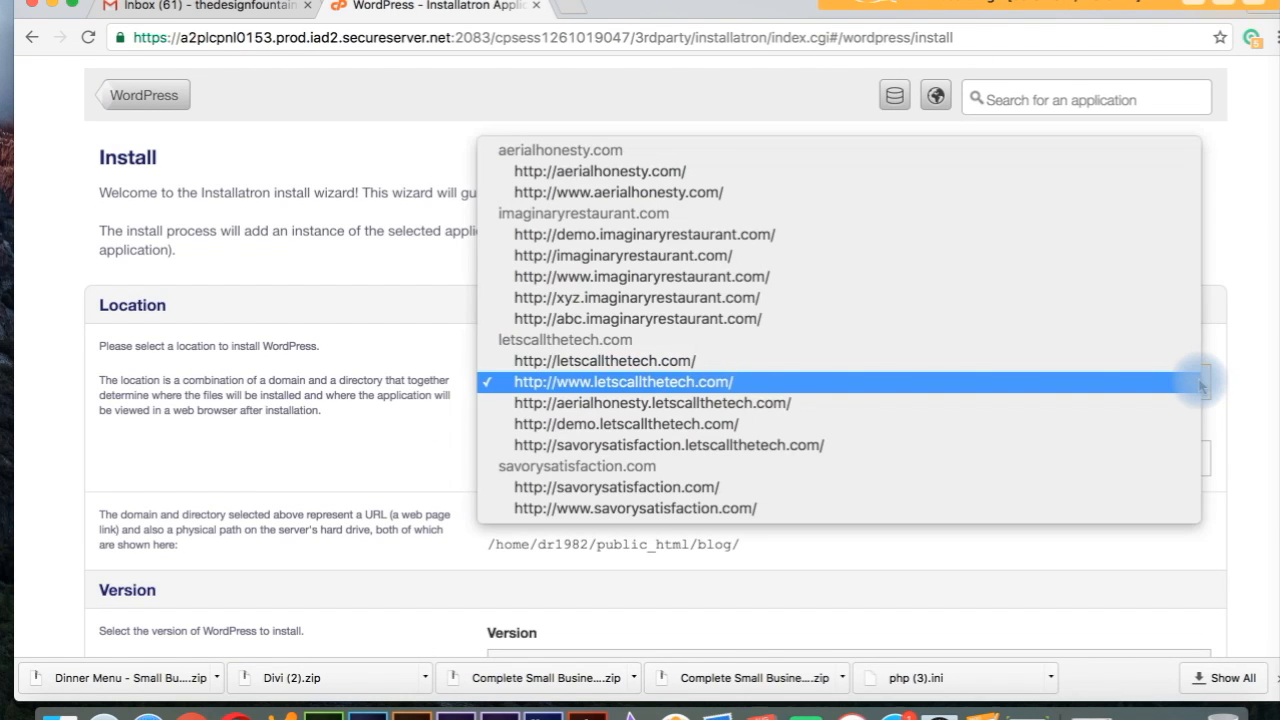
pyautogui.click(1170, 319)
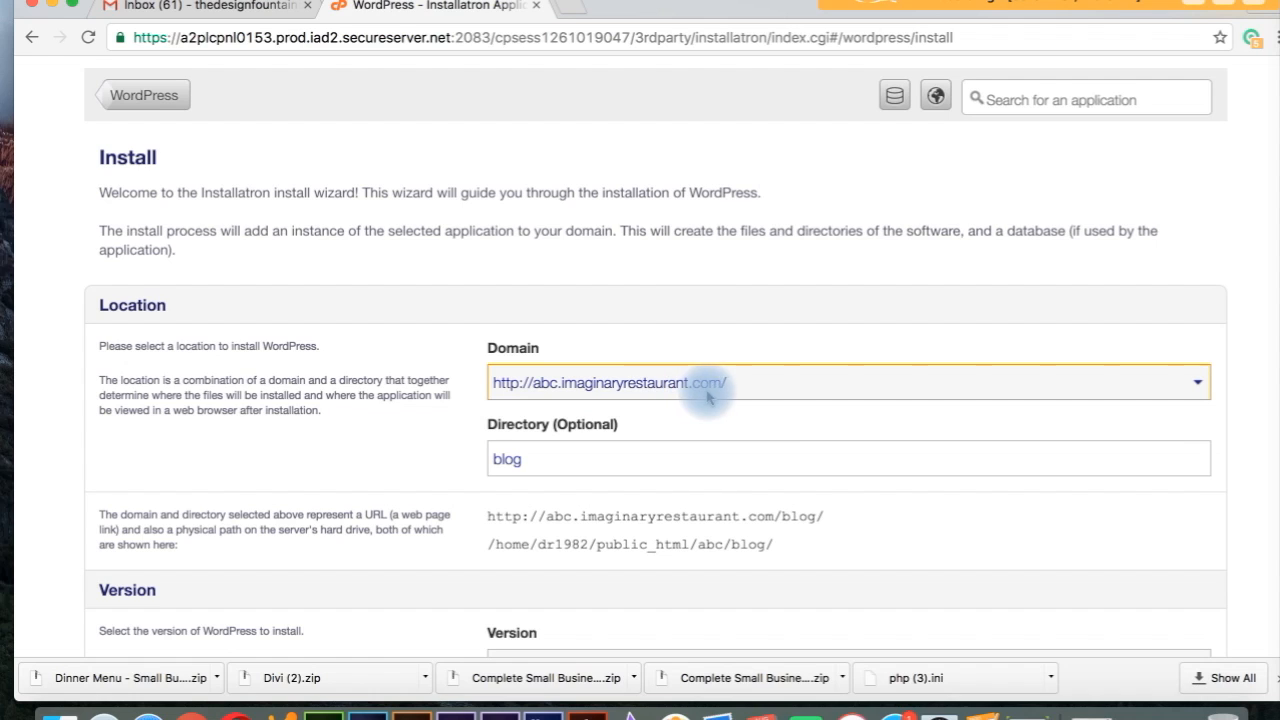
pyautogui.click(585, 459)
pyautogui.press('BackSpace')
pyautogui.press('BackSpace')
pyautogui.press('BackSpace')
pyautogui.press('BackSpace')
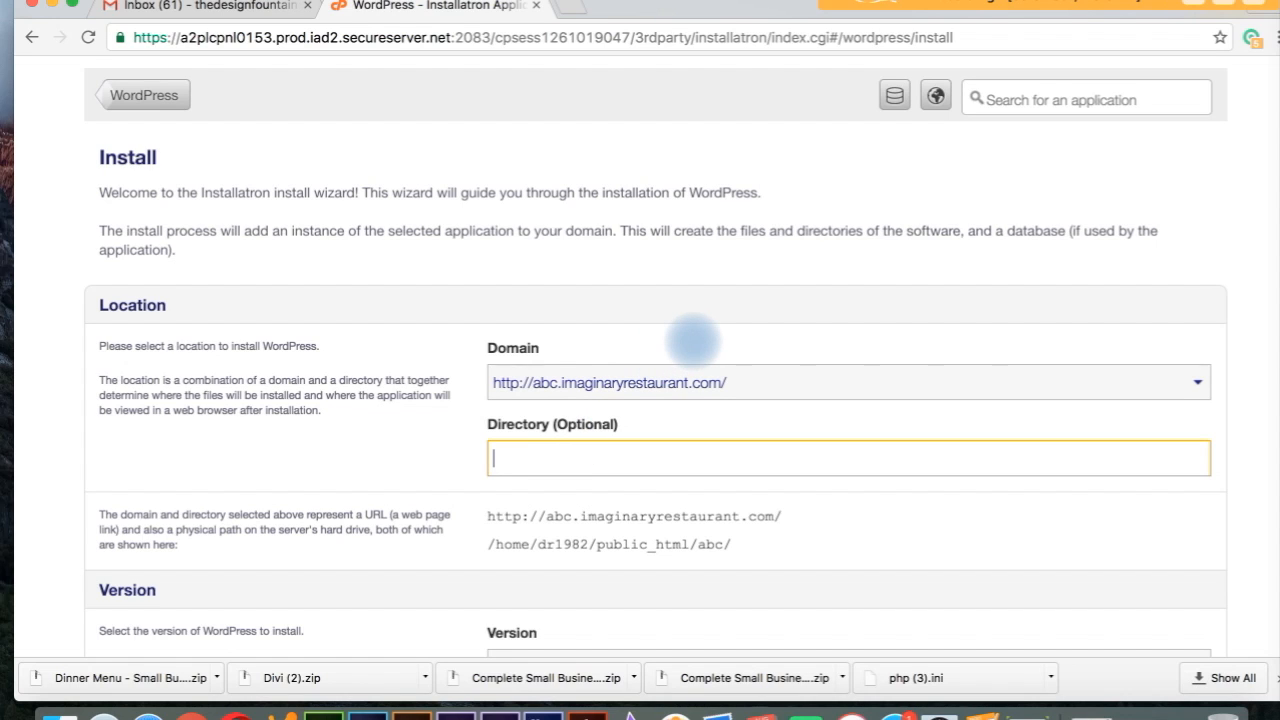
pyautogui.click(1250, 396)
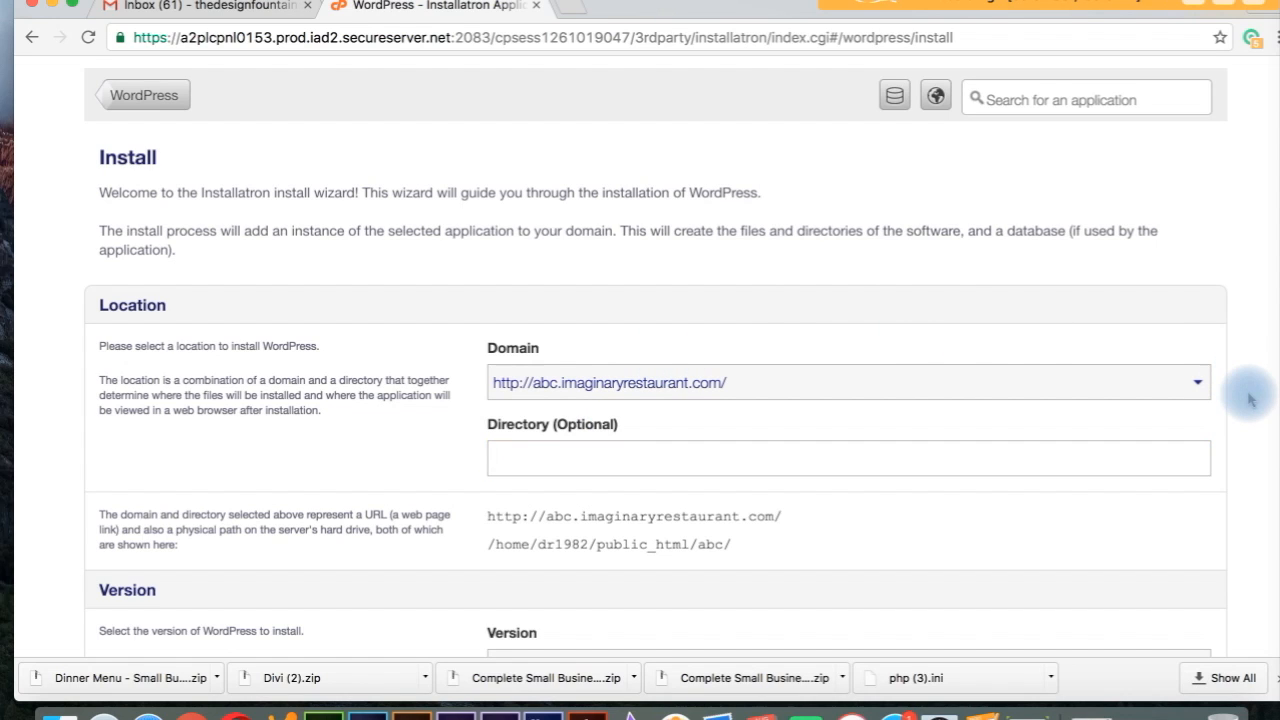
# Step: Clear the default administrator username and enter a new administrator password rated Fair
pyautogui.scroll(-6, 1250, 398)
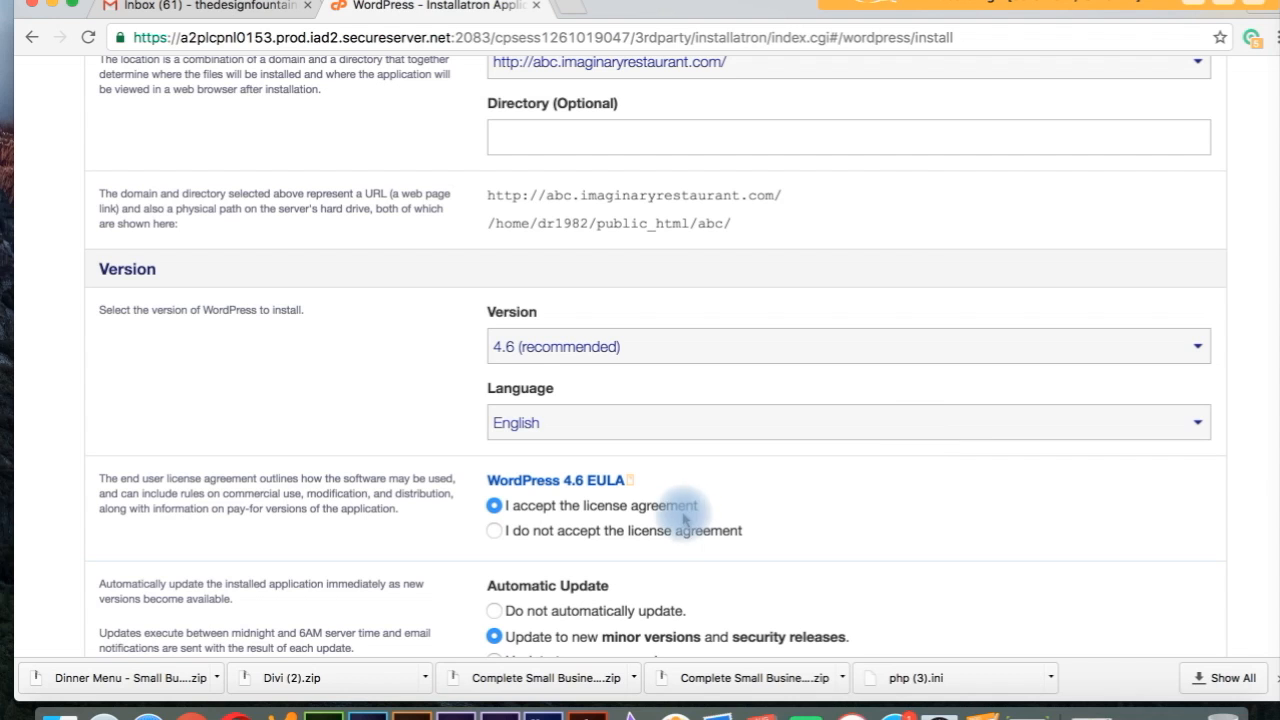
pyautogui.scroll(-10, 1247, 467)
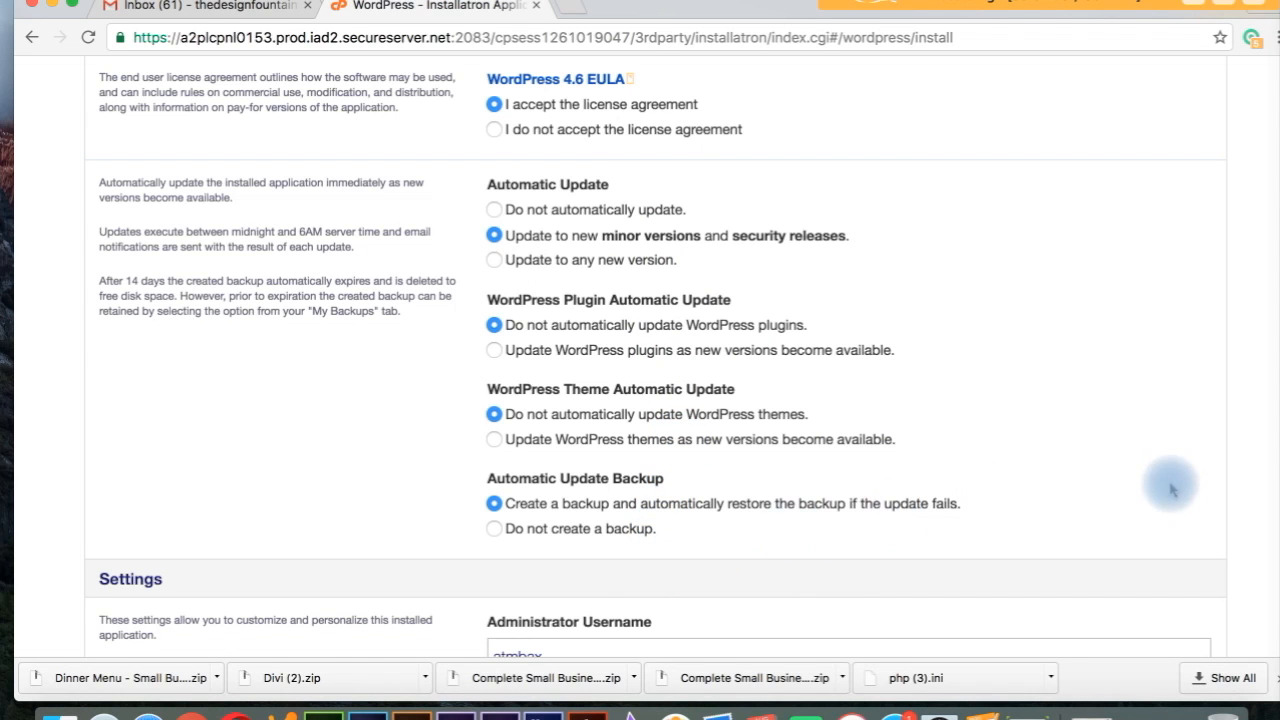
pyautogui.scroll(-3, 1172, 490)
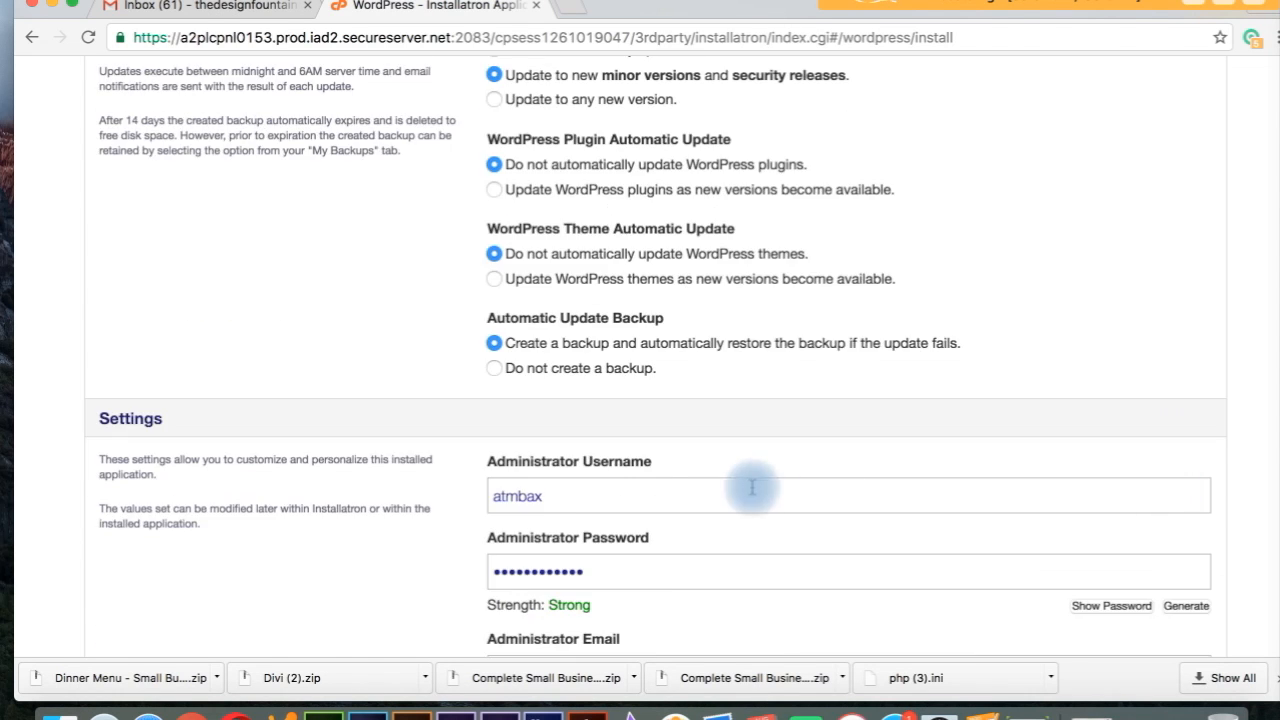
pyautogui.doubleClick(578, 490)
pyautogui.press('BackSpace')
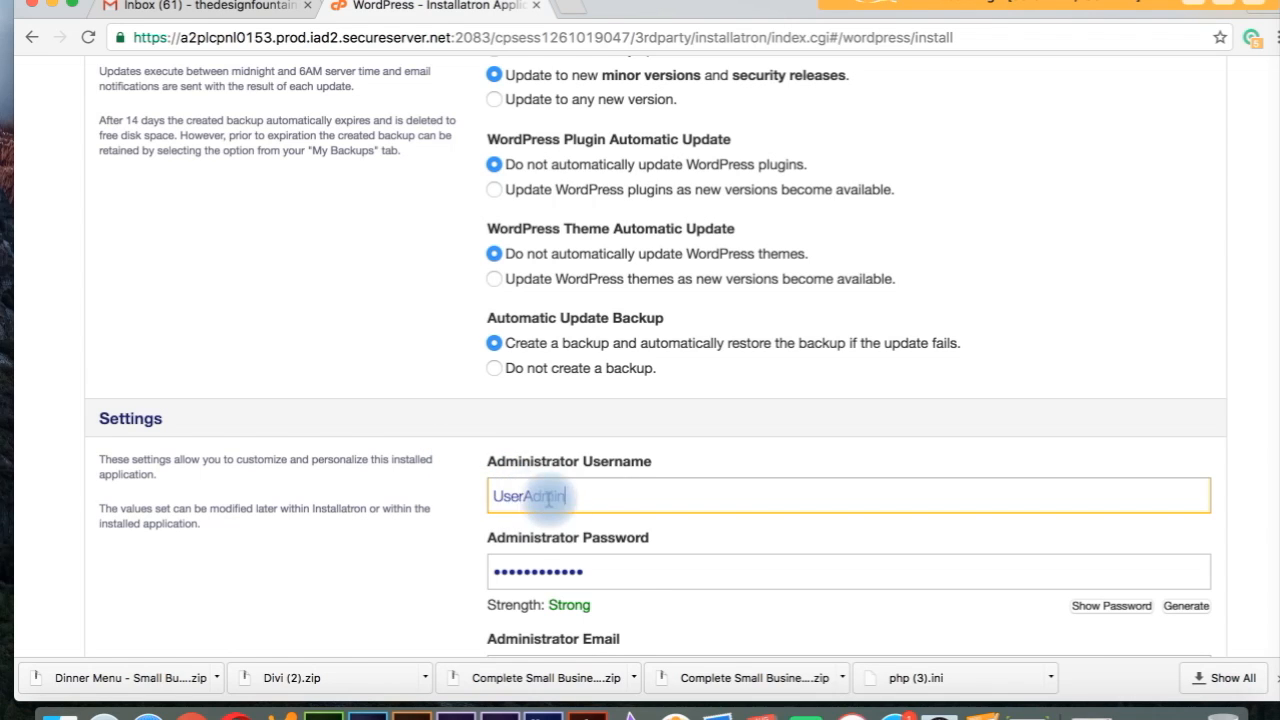
pyautogui.doubleClick(609, 578)
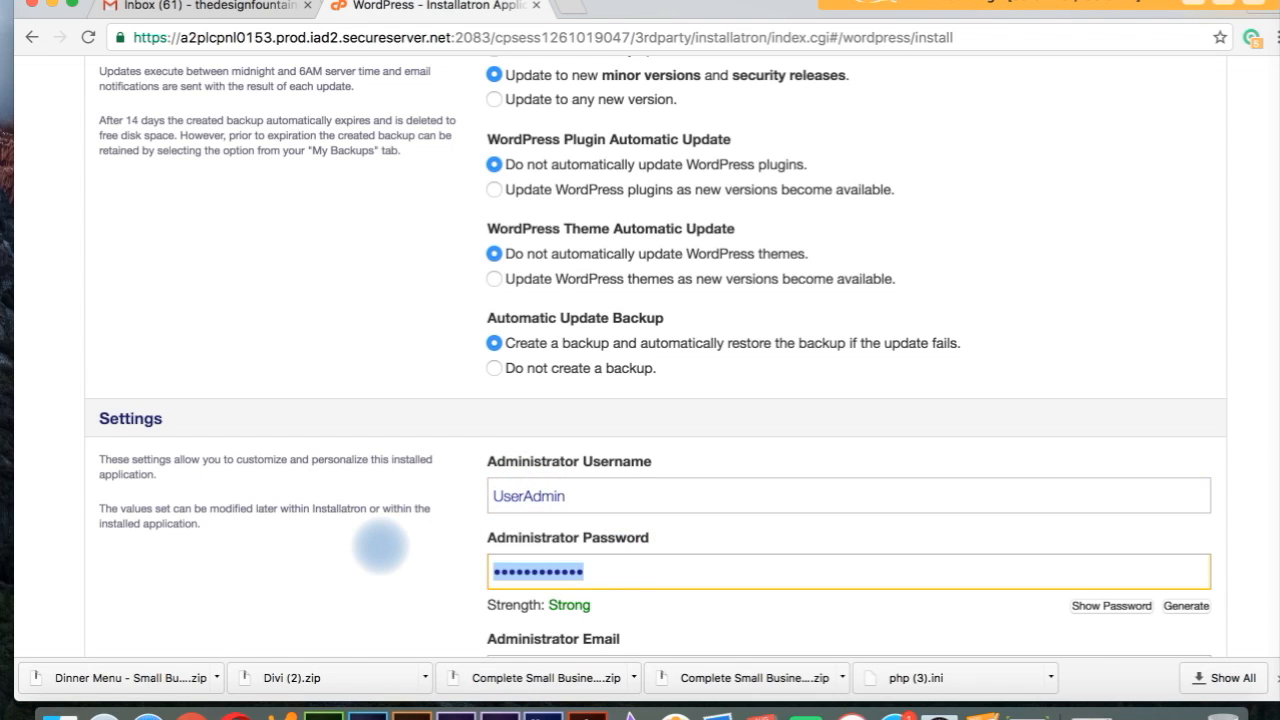
pyautogui.write('•••••••')
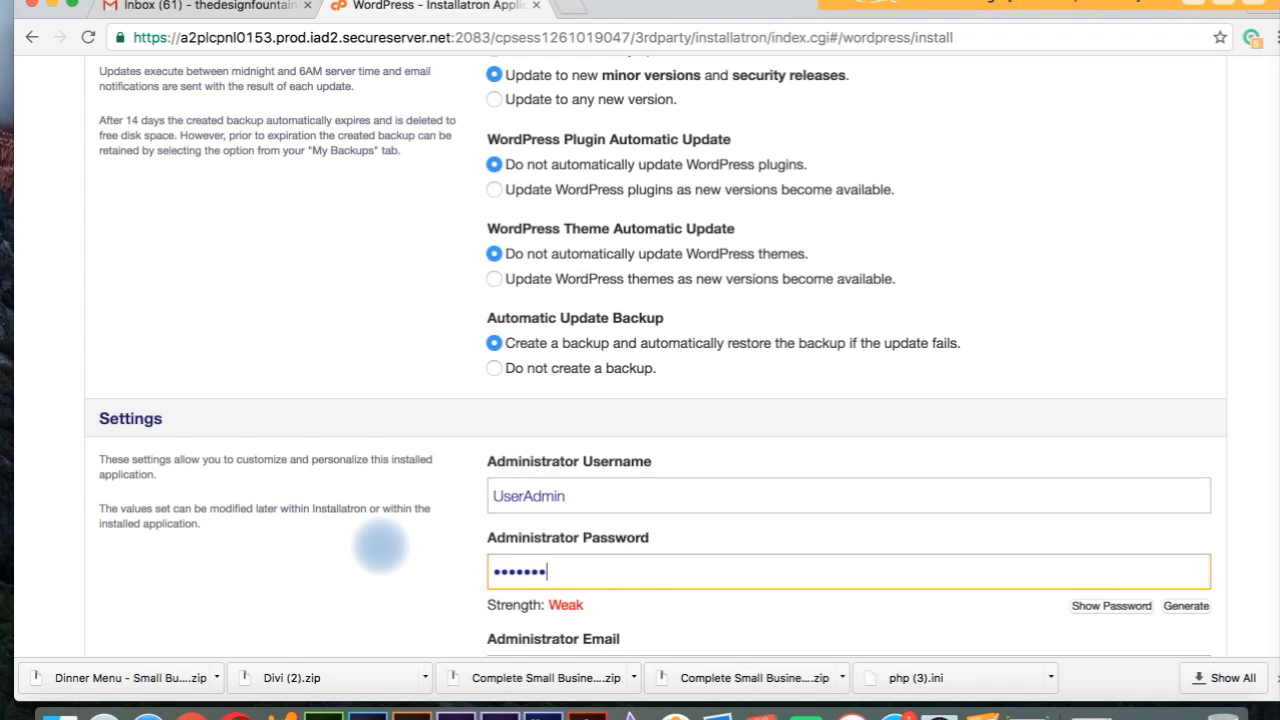
pyautogui.write('••')
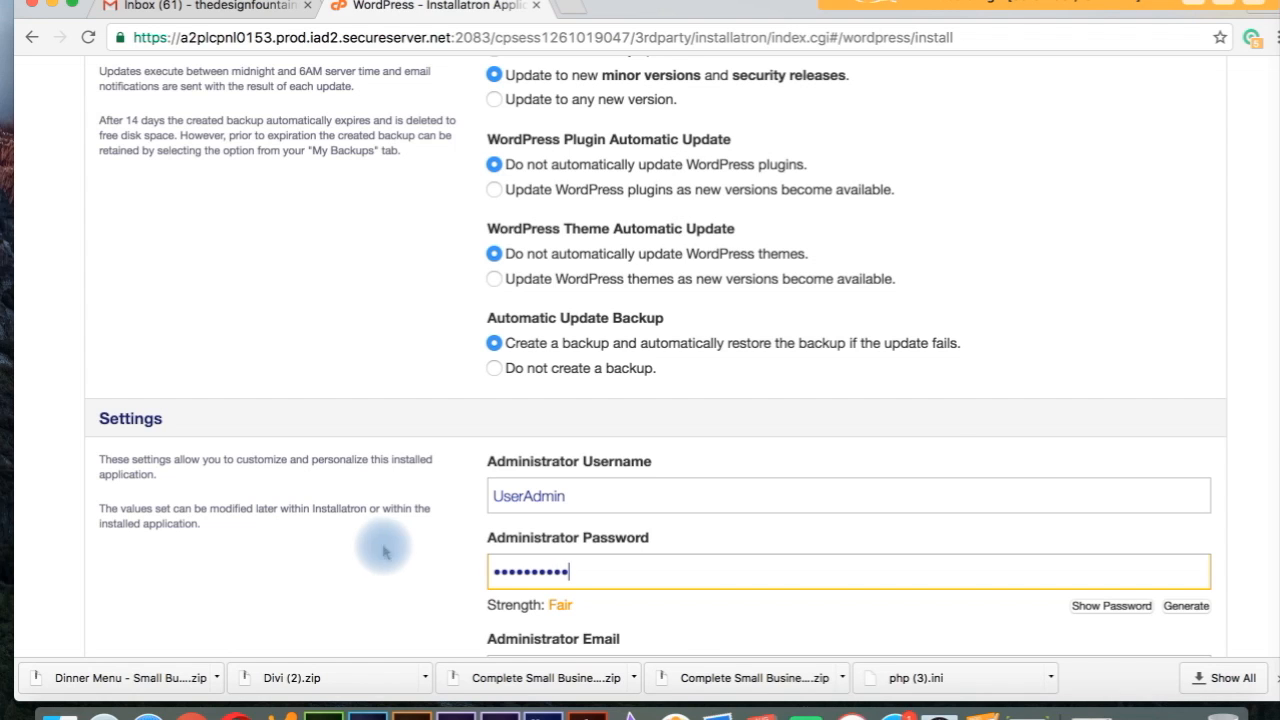
pyautogui.click(1250, 432)
pyautogui.scroll(-1, 1250, 432)
pyautogui.scroll(-5, 1250, 432)
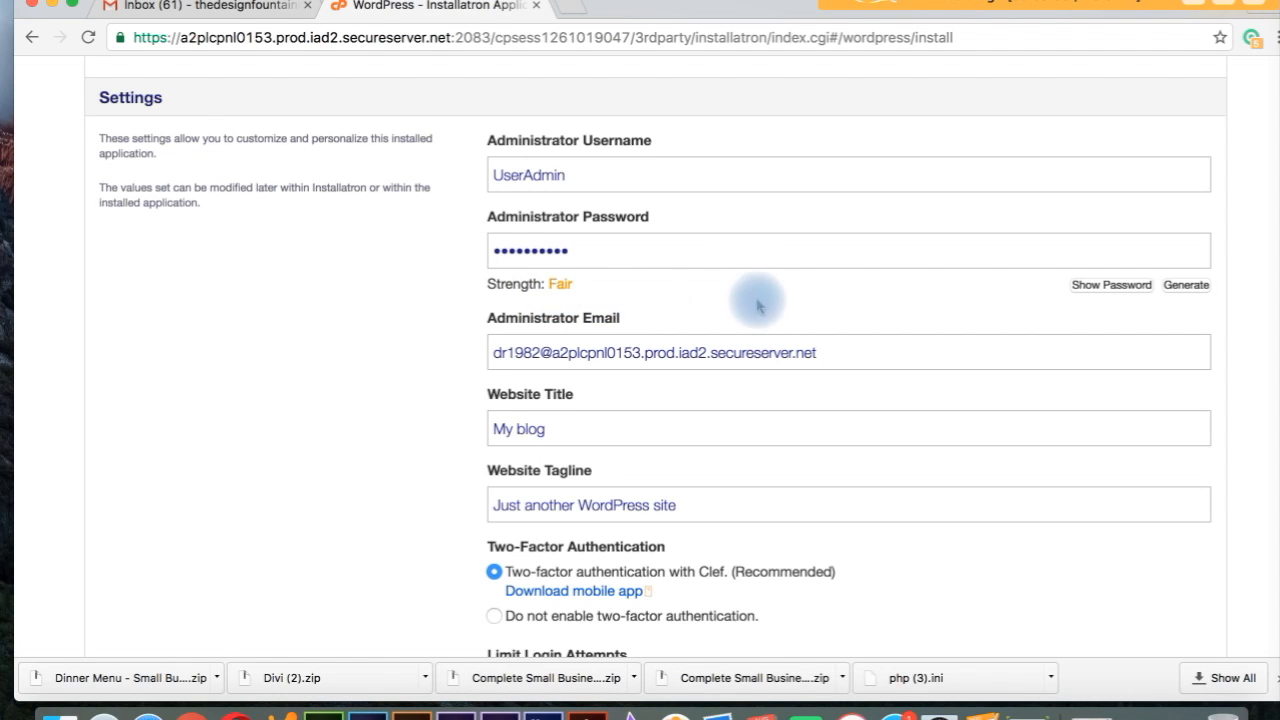
# Step: Clear the Administrator Email field and type the admin's e-mail address
pyautogui.moveTo(822, 352); pyautogui.dragTo(469, 333)
pyautogui.press('BackSpace')
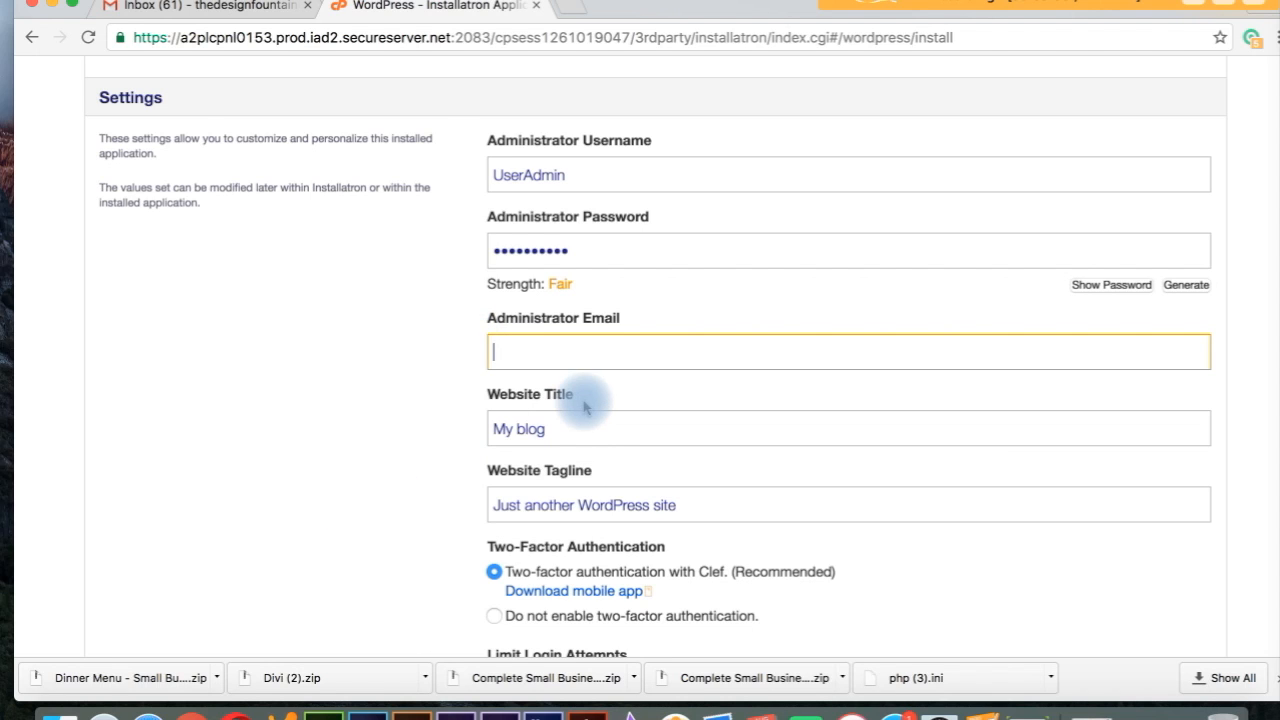
pyautogui.click(494, 426)
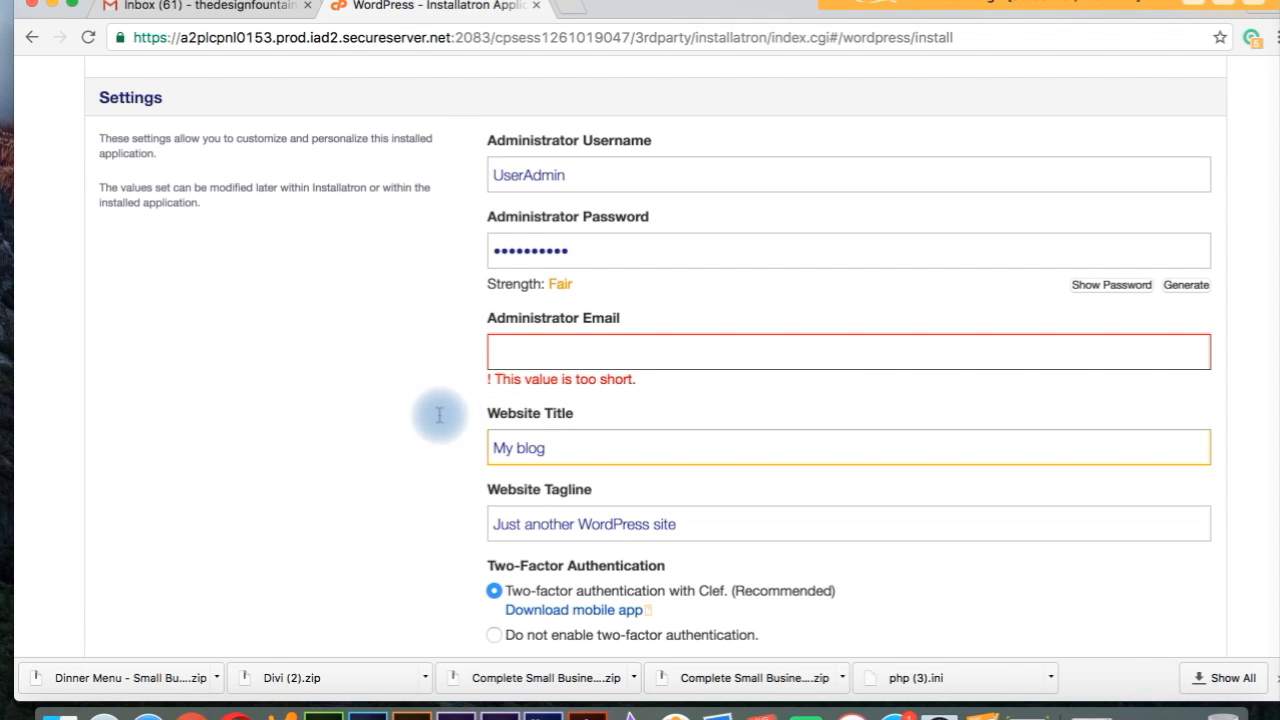
pyautogui.click(524, 358)
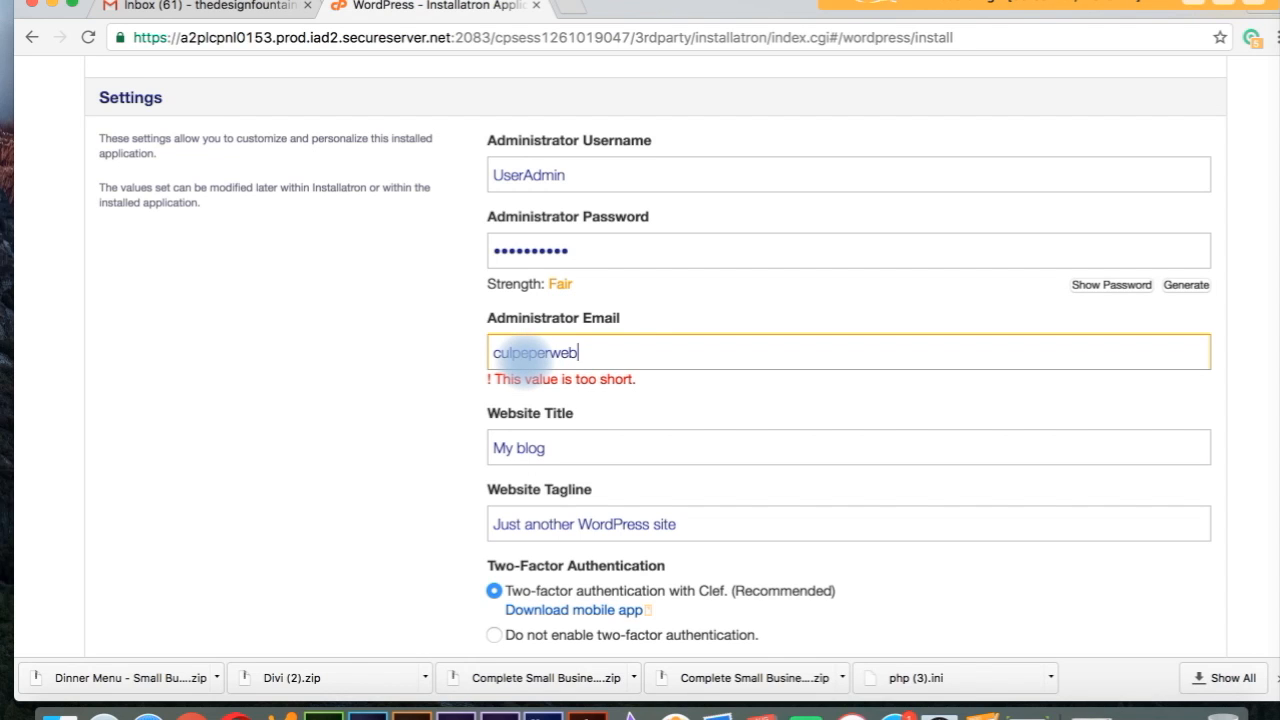
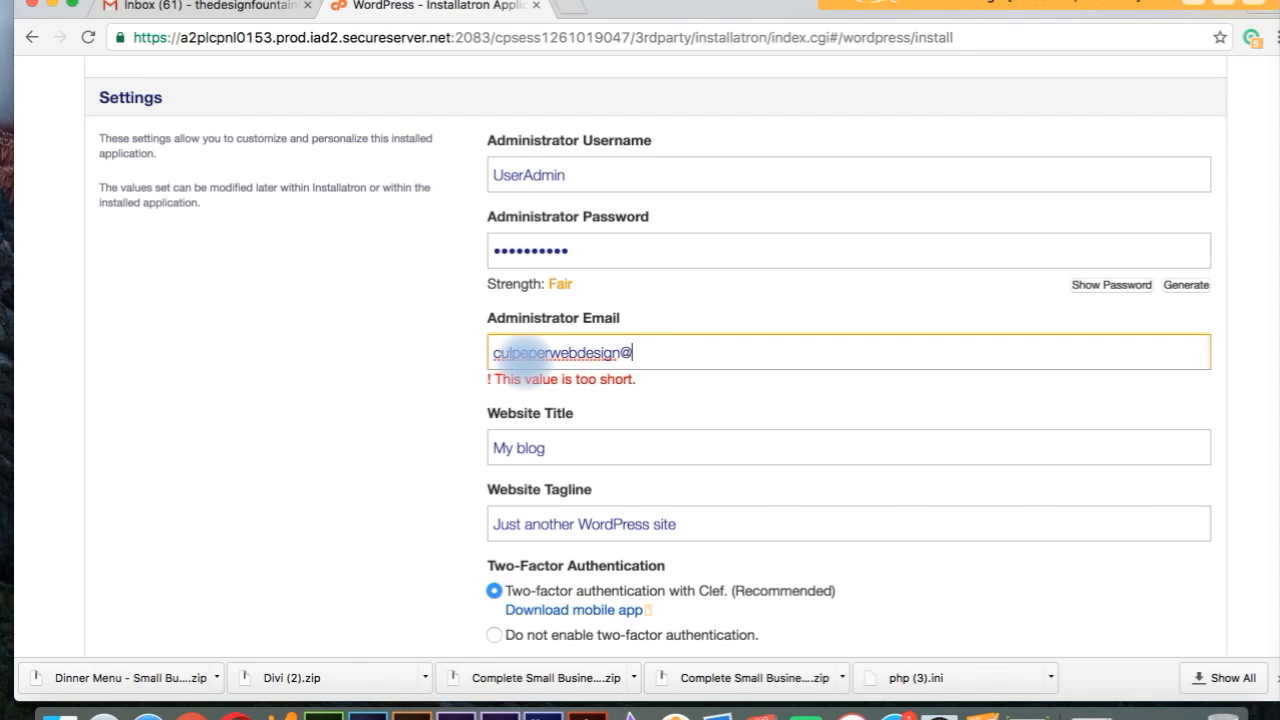
# Step: Replace the default 'My blog' website title with Jane's Dance Studio
pyautogui.click(565, 447)
pyautogui.moveTo(571, 431); pyautogui.dragTo(408, 406)
pyautogui.press('BackSpace')
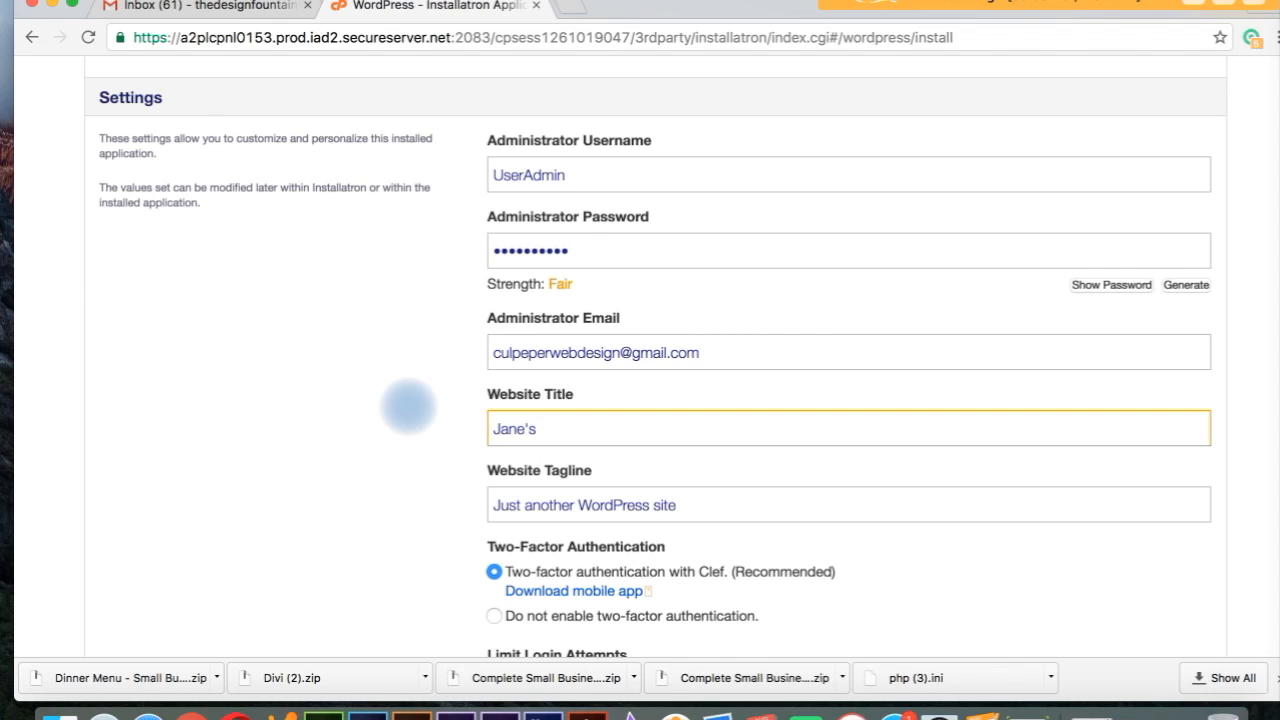
pyautogui.write('tudio')
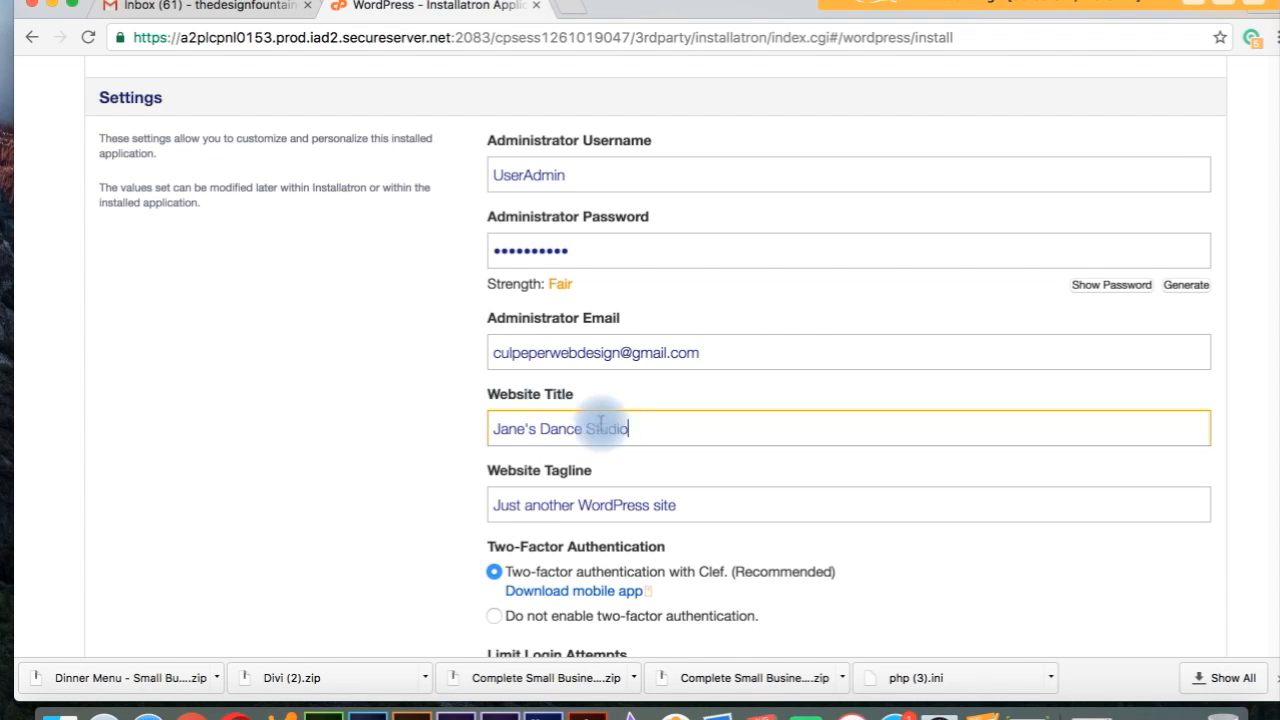
# Step: Set the tagline to Test and choose not to enable two-factor authentication
pyautogui.click(719, 507)
pyautogui.moveTo(719, 507); pyautogui.dragTo(457, 509)
pyautogui.press('BackSpace')
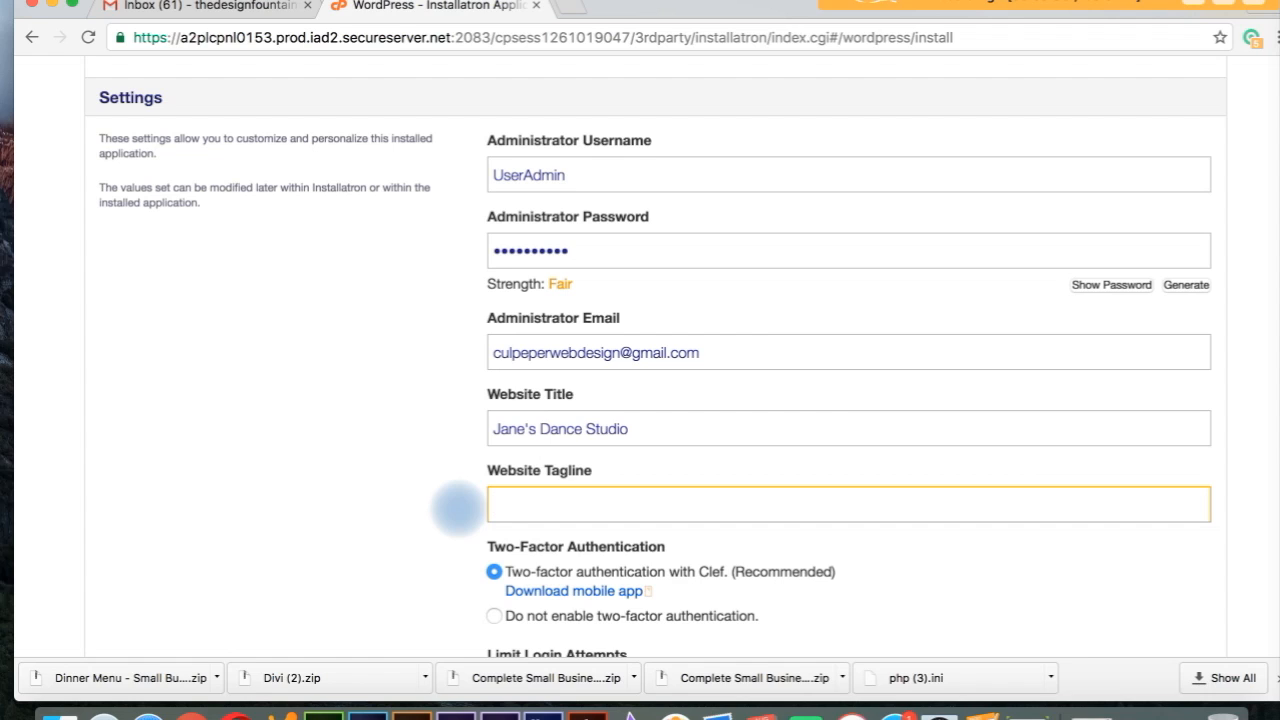
pyautogui.write('Test')
pyautogui.click(943, 605)
pyautogui.press('Down')
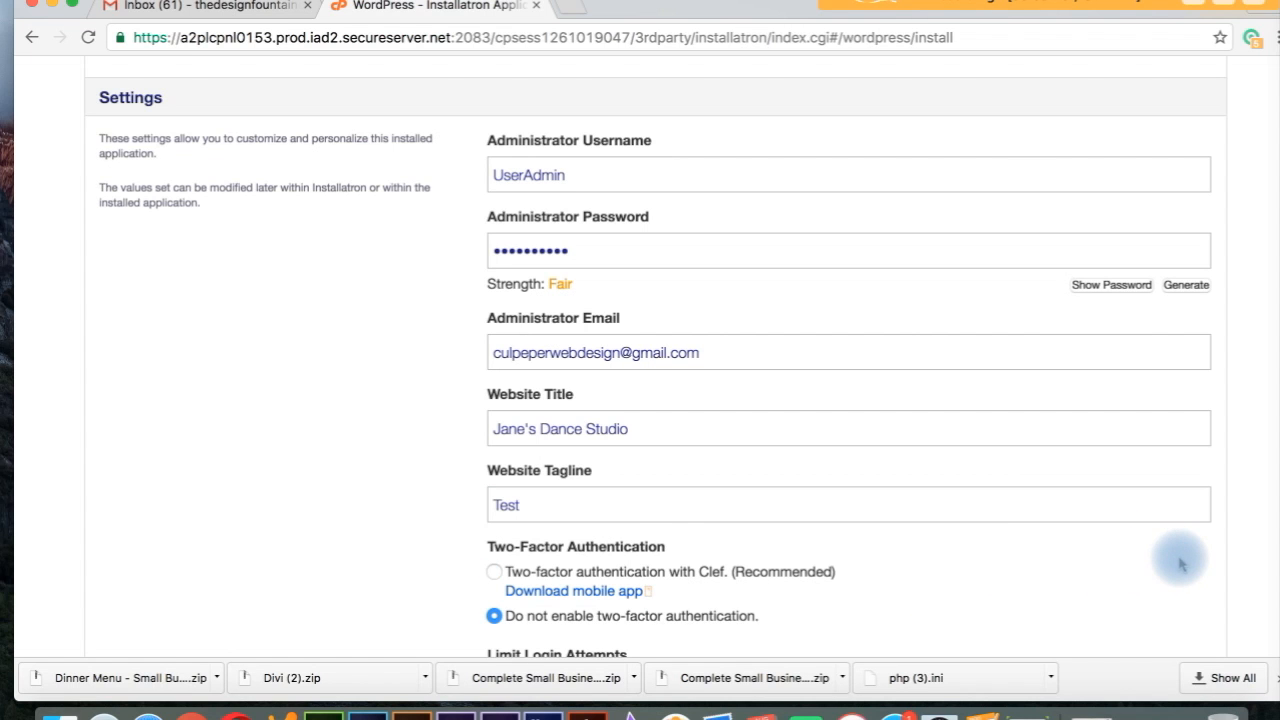
# Step: Leave login-limit, multi-site and advanced settings at their defaults and launch the WordPress install
pyautogui.scroll(-5, 1180, 563)
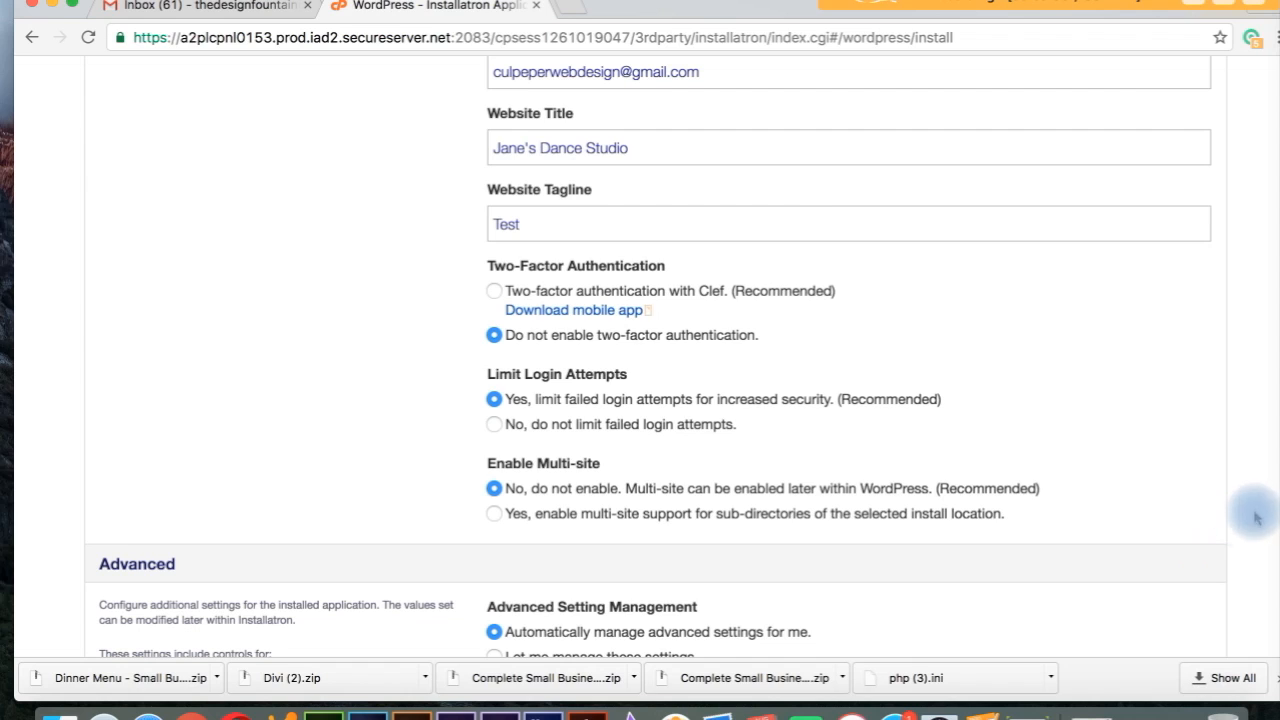
pyautogui.scroll(-1, 1184, 446)
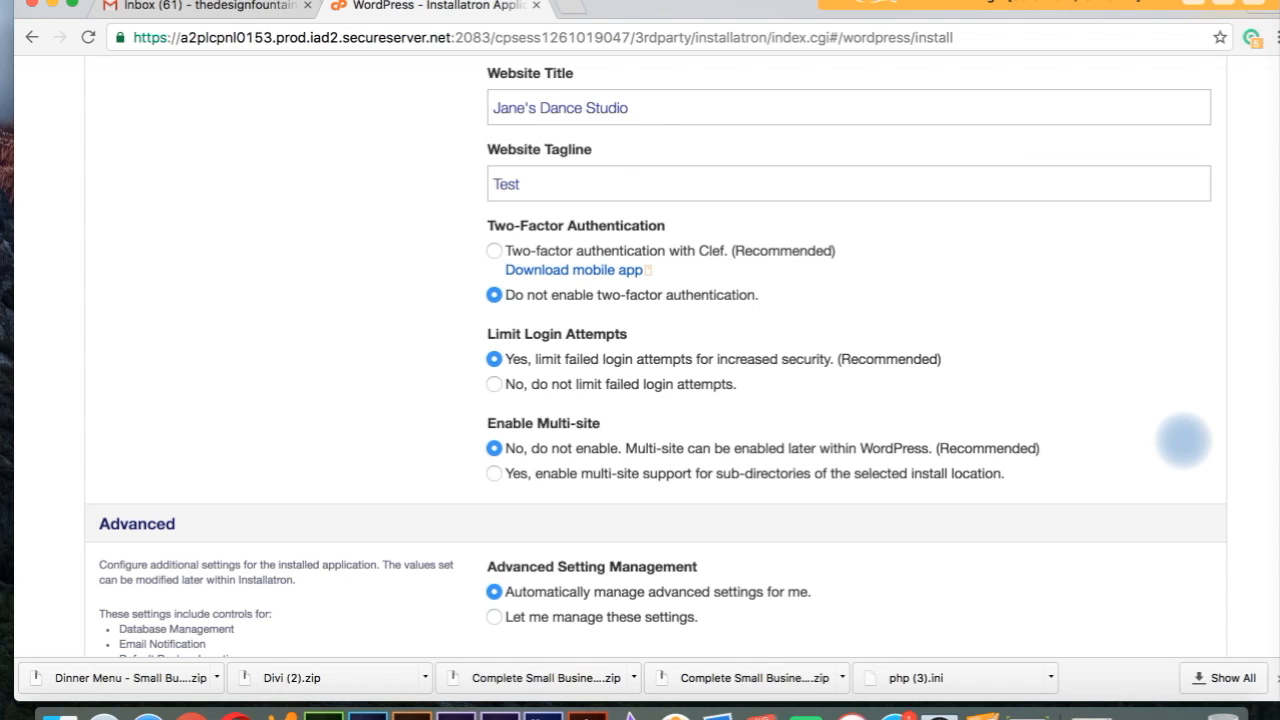
pyautogui.scroll(-2, 1184, 440)
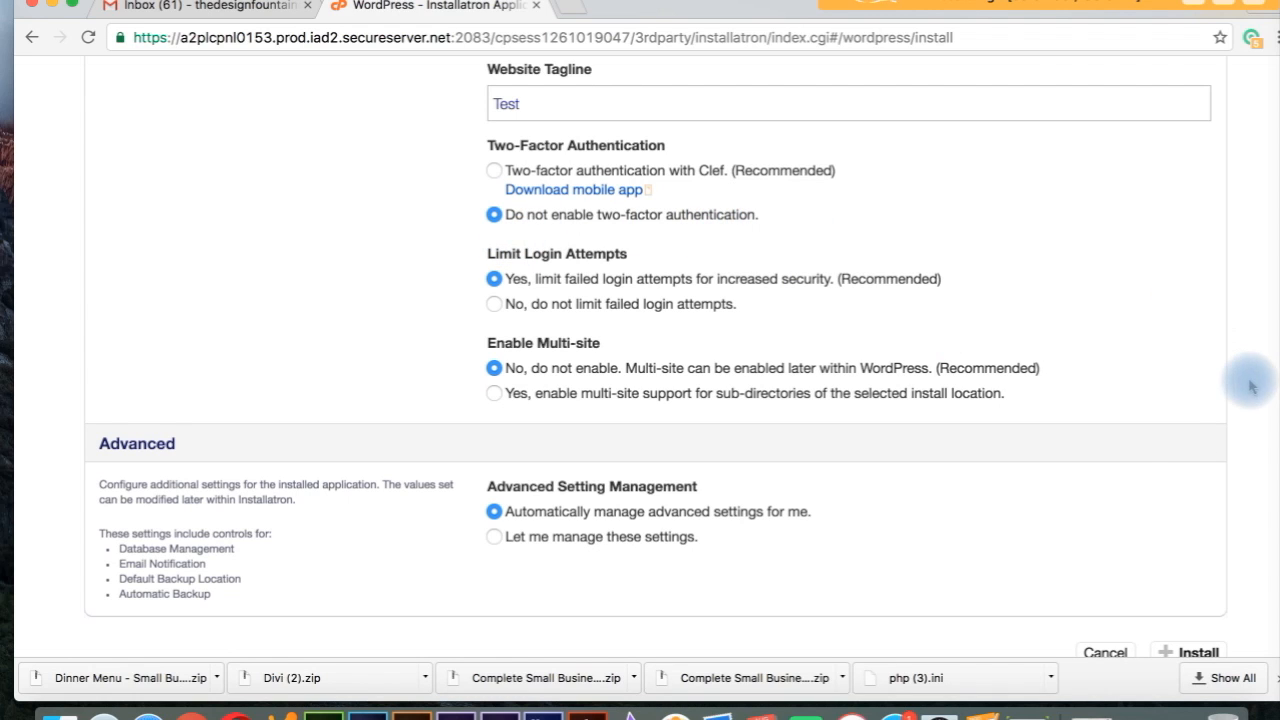
pyautogui.scroll(-2, 1249, 385)
pyautogui.scroll(-2, 1249, 385)
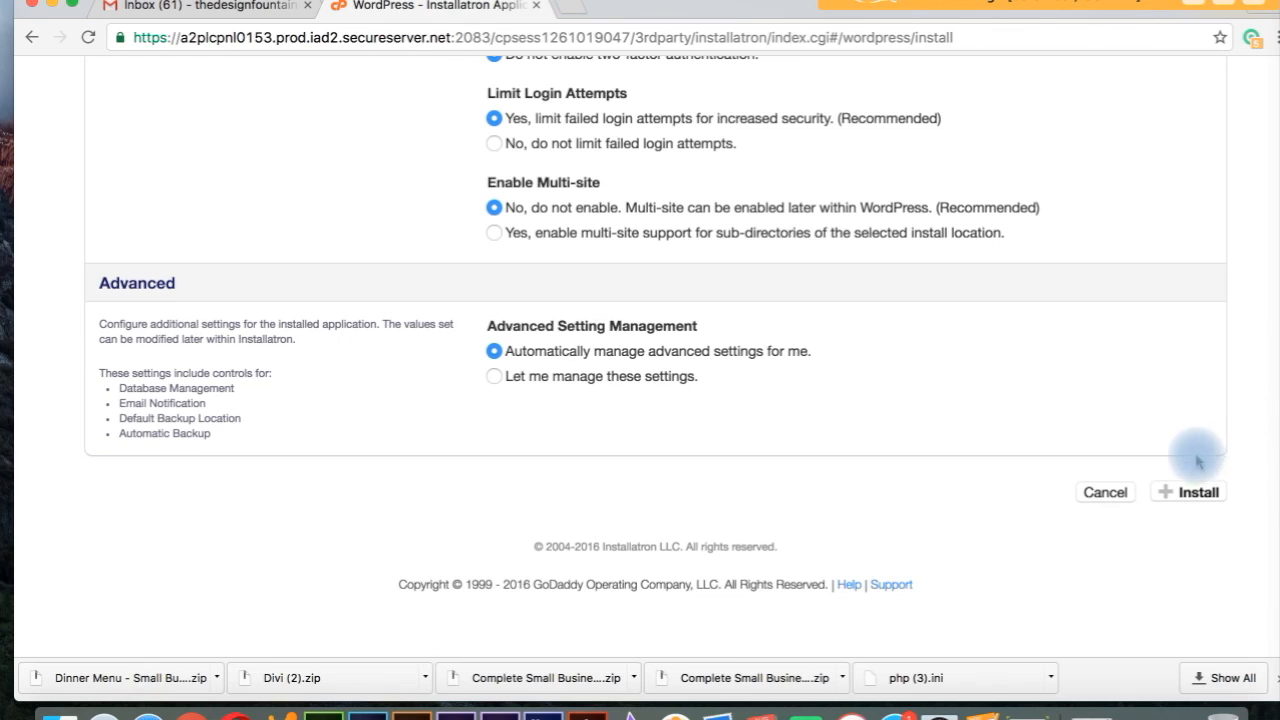
pyautogui.click(1193, 495)
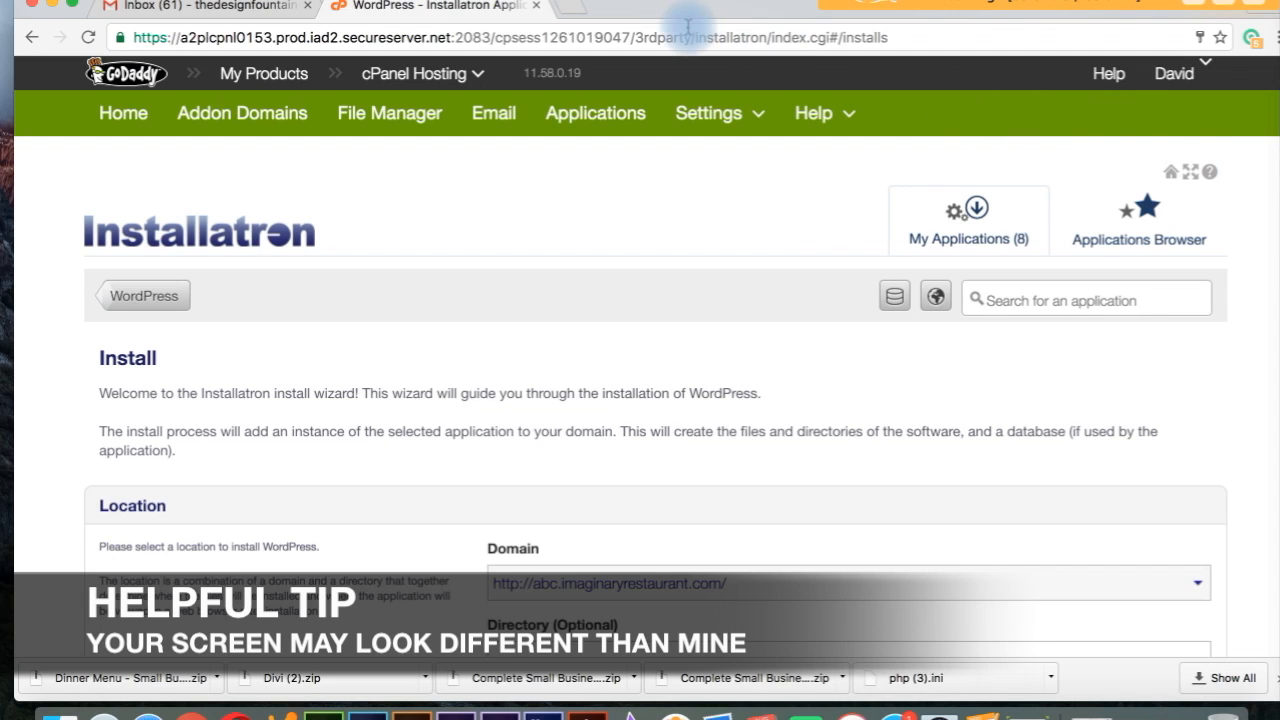
# Step: Open a new Chrome tab showing the Google start page
pyautogui.click(575, 15)
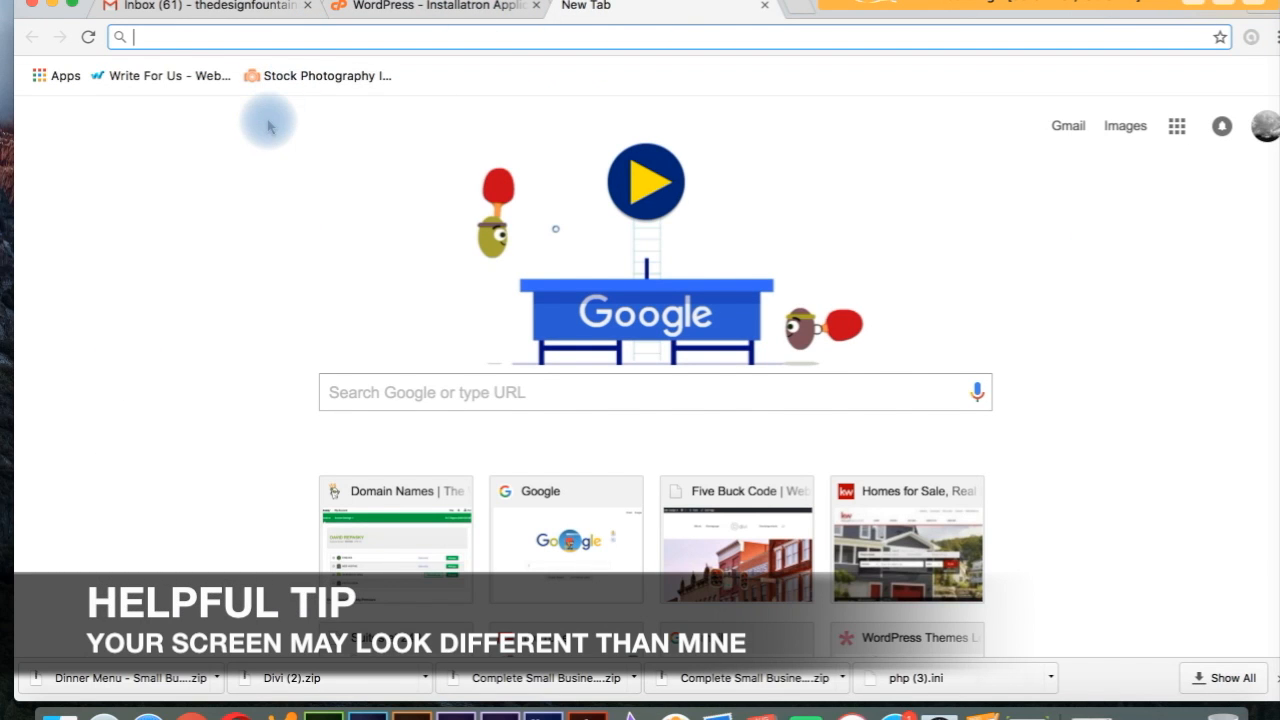
# Step: Load xyz.imaginaryrestaurant.com/wp-admin to bring up the WordPress login page
pyautogui.write('xyz')
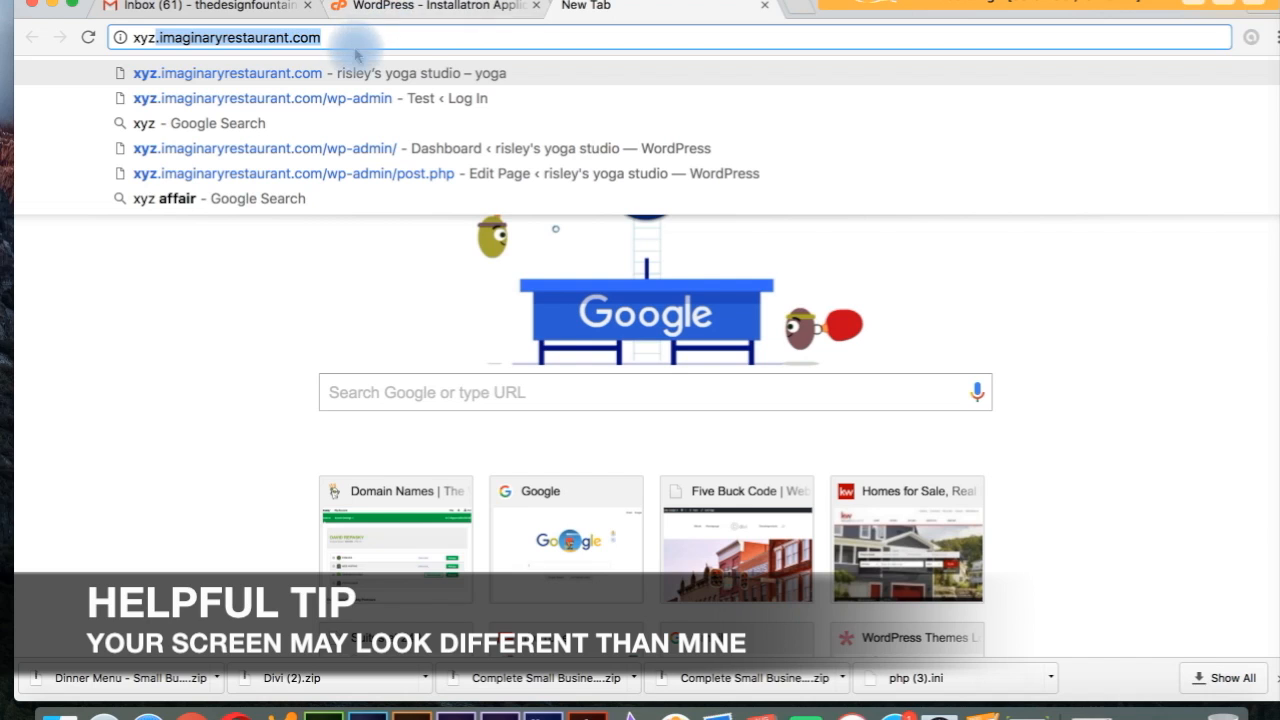
pyautogui.write('.')
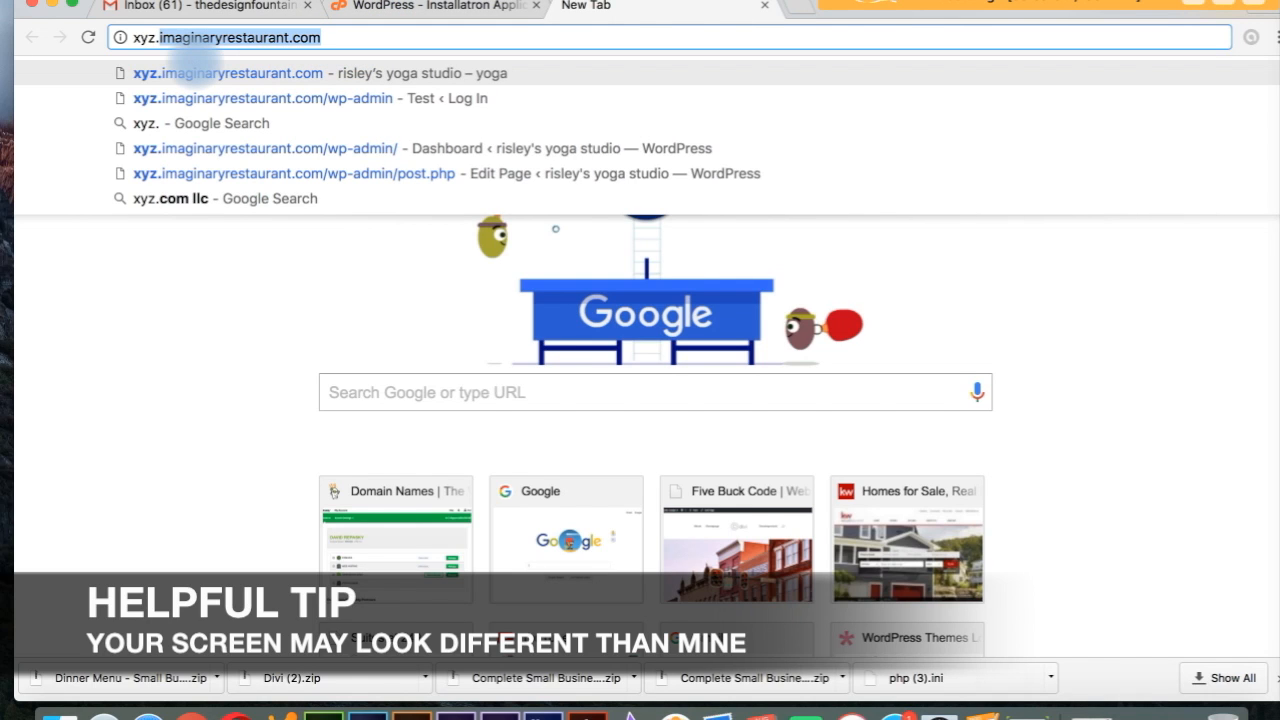
pyautogui.press('Right')
pyautogui.write('/')
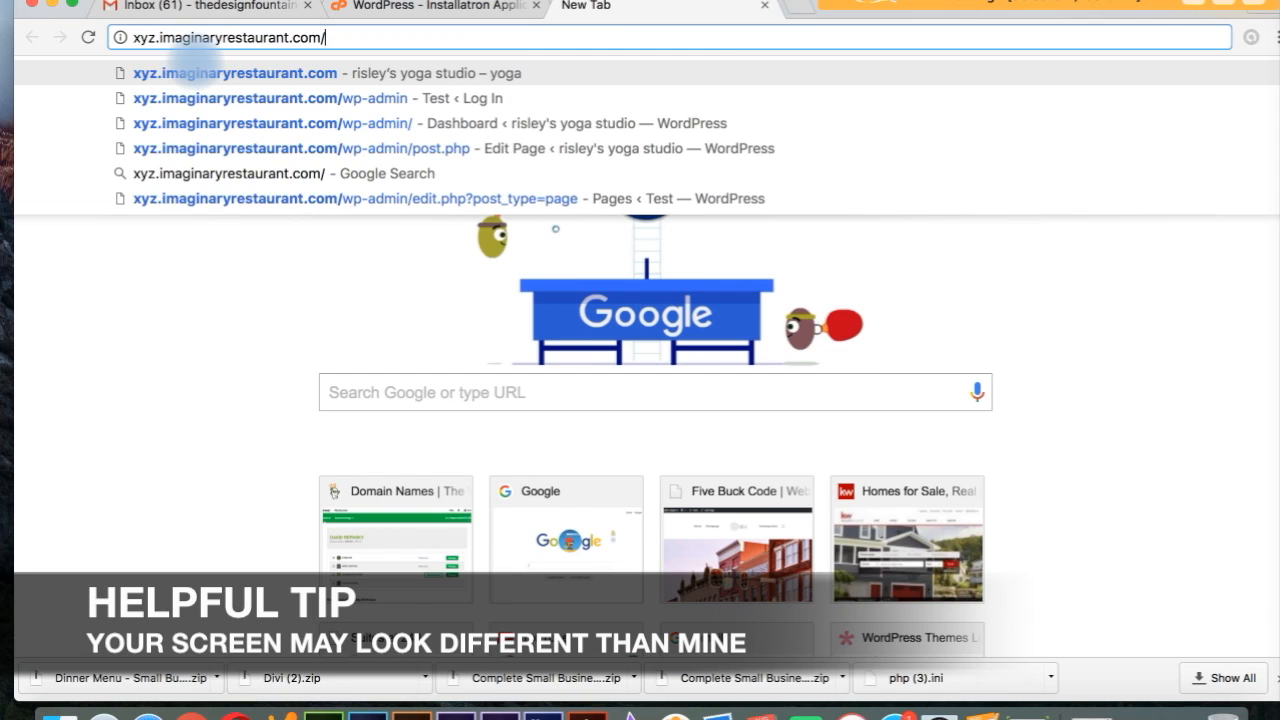
pyautogui.write('wp-')
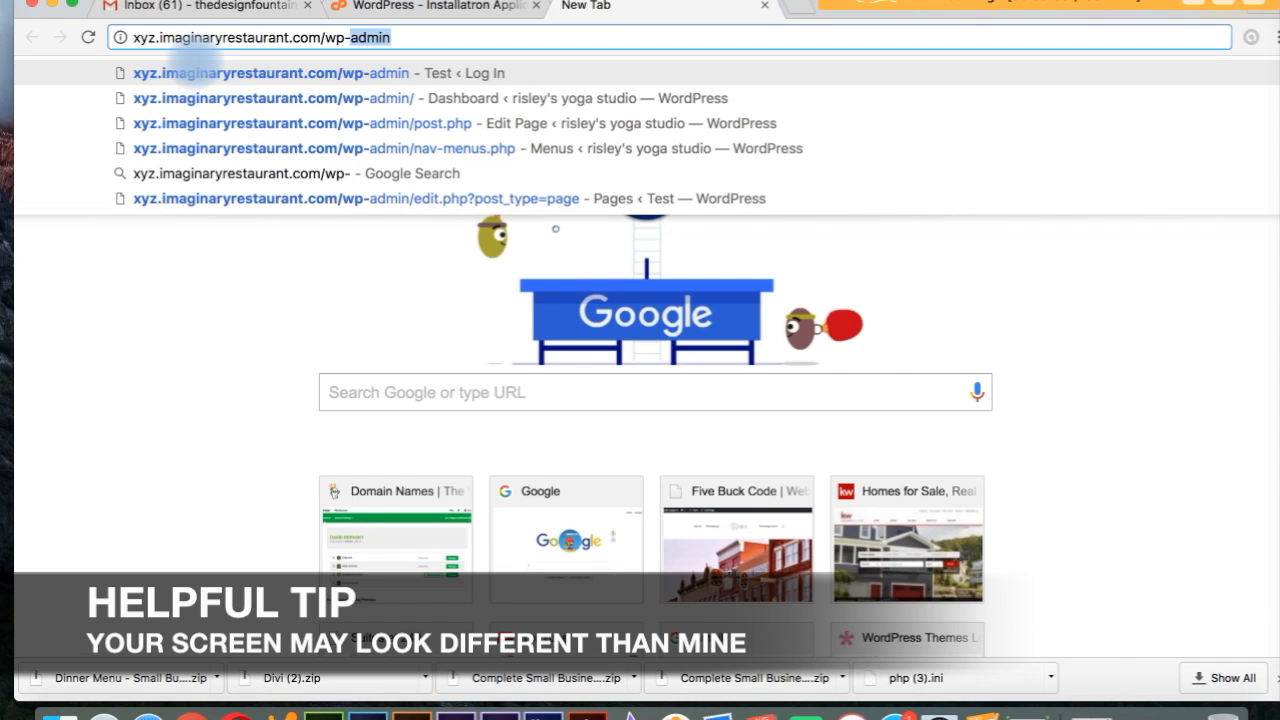
pyautogui.write('admin')
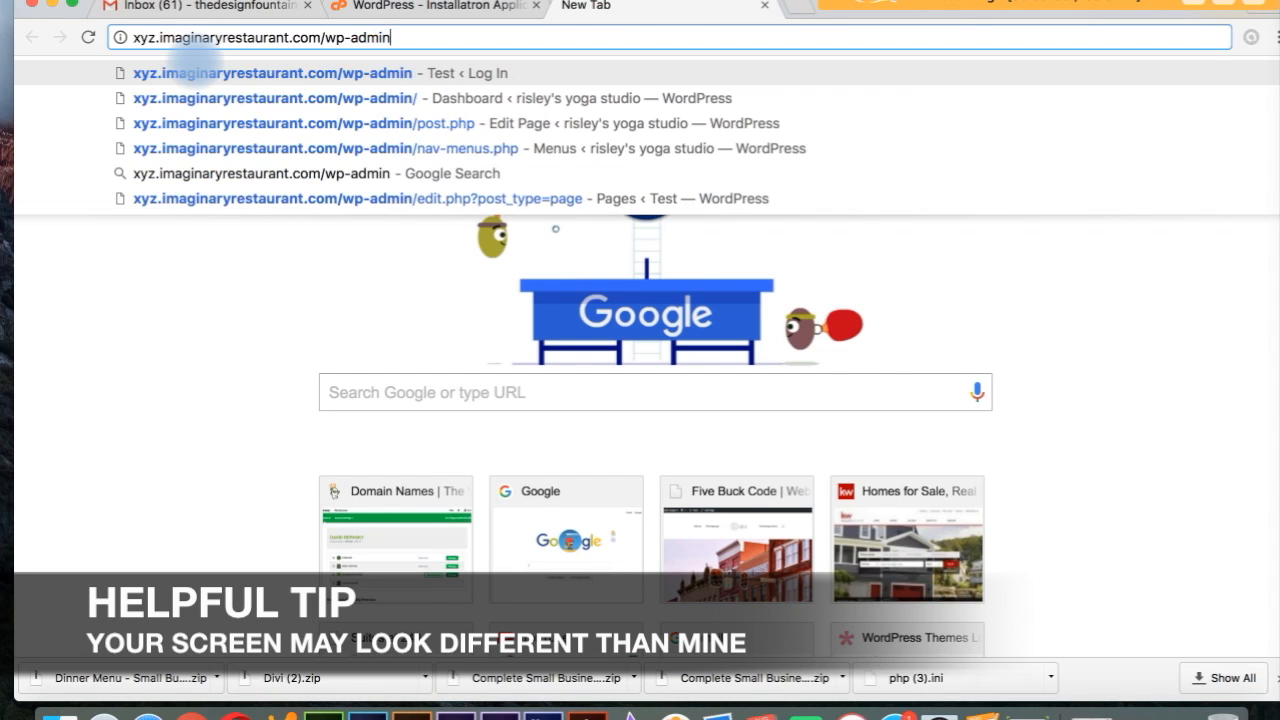
pyautogui.press('Return')
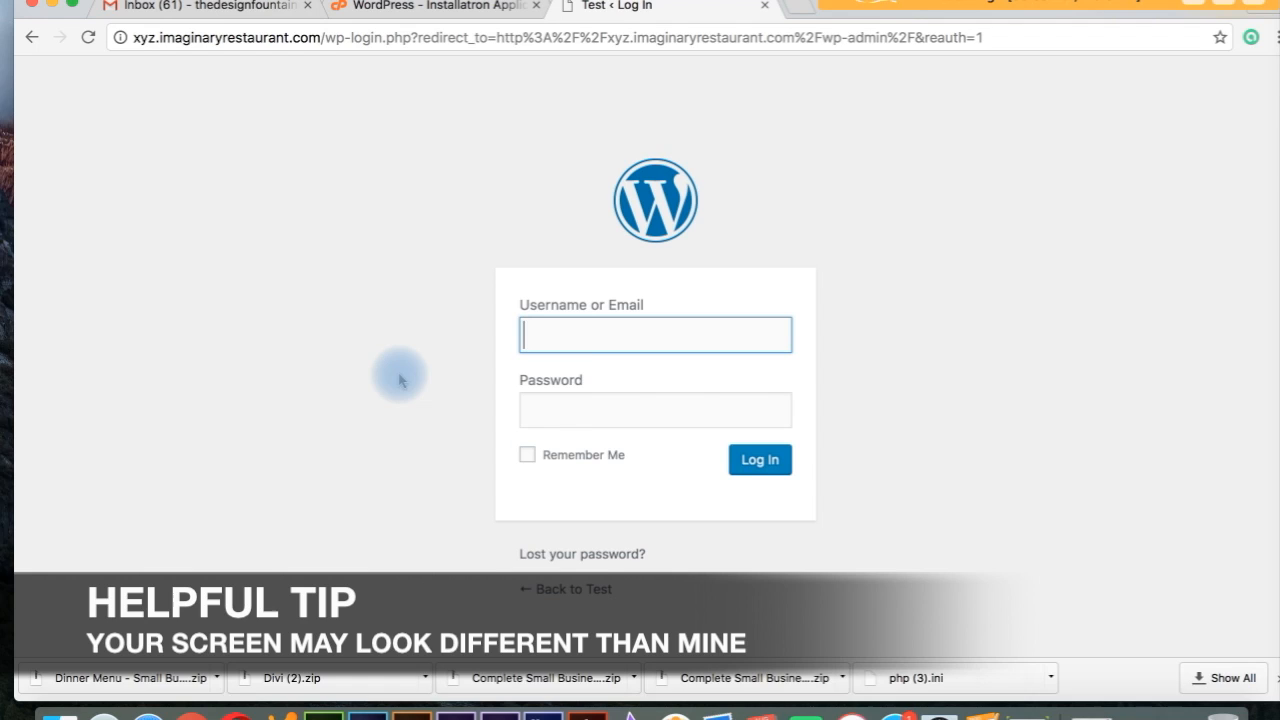
# Step: Sign in with the saved administrator username and password to reach the setup wizard
pyautogui.write('U')
pyautogui.press('Down')
pyautogui.press('Tab')
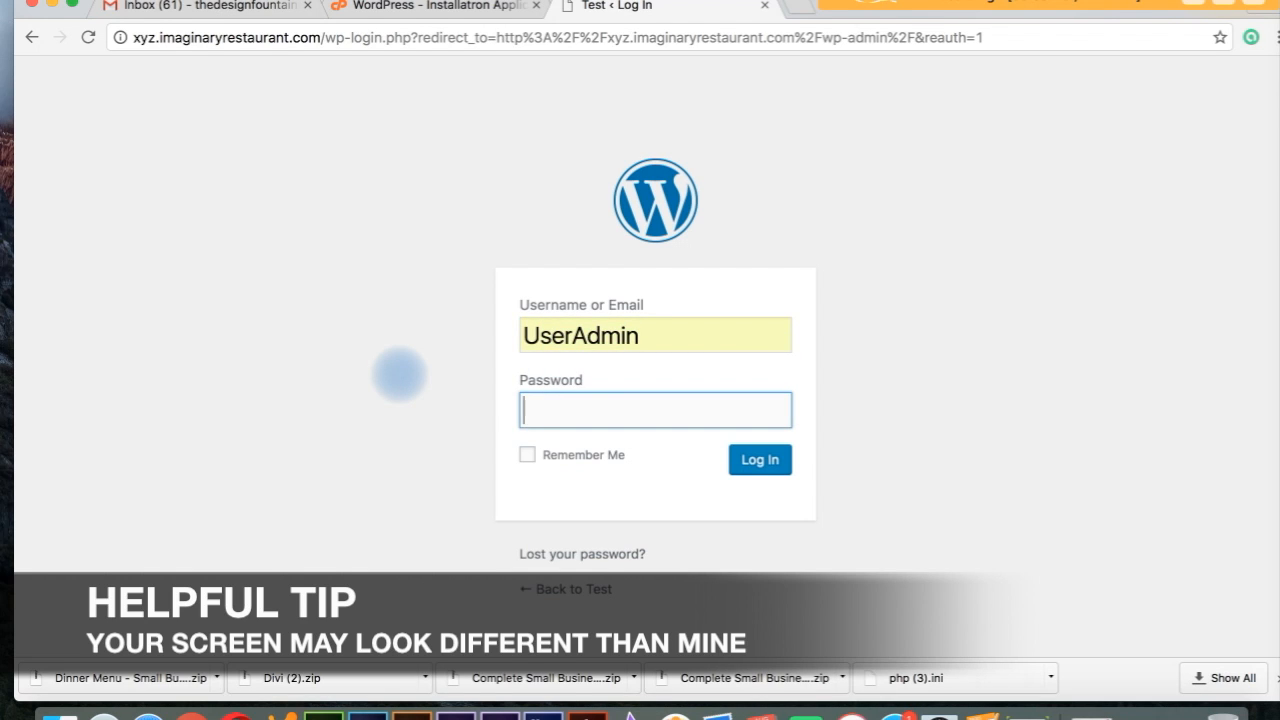
pyautogui.write('••••••••••')
pyautogui.press('Return')
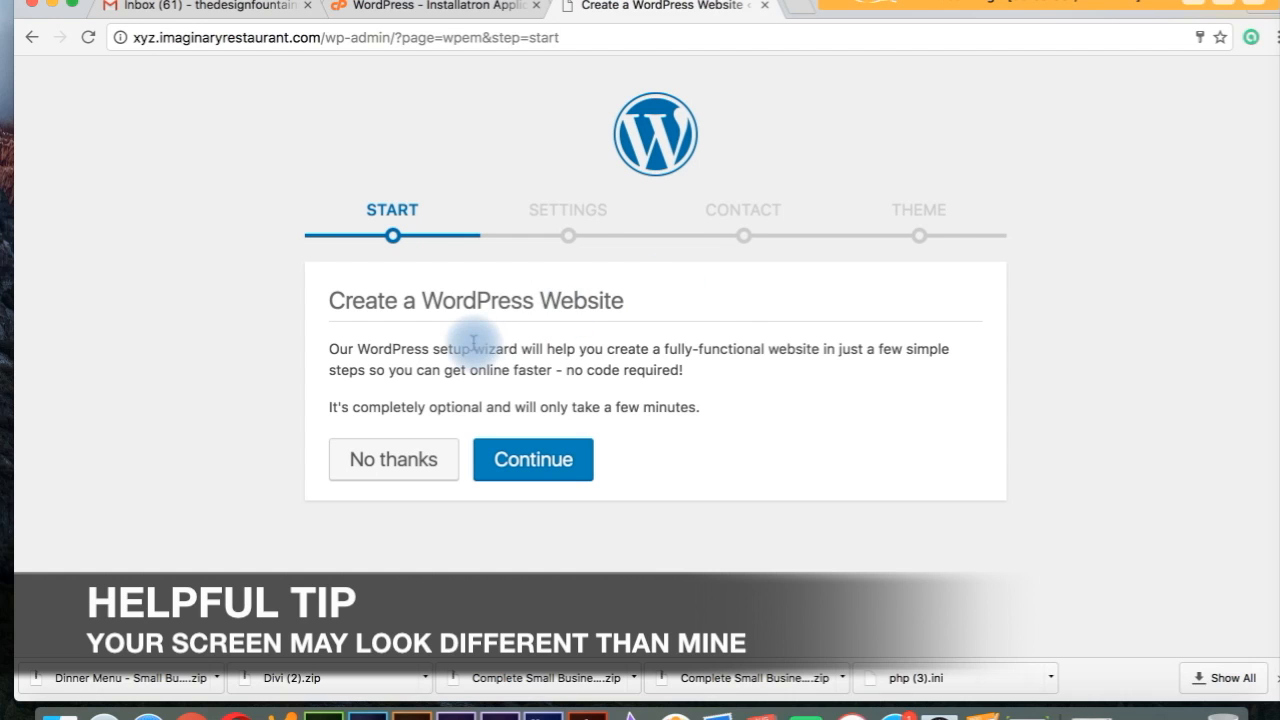
# Step: Decline WordPress's website setup wizard and confirm leaving it, reaching the Dashboard with the Twenty Sixteen theme
pyautogui.click(380, 458)
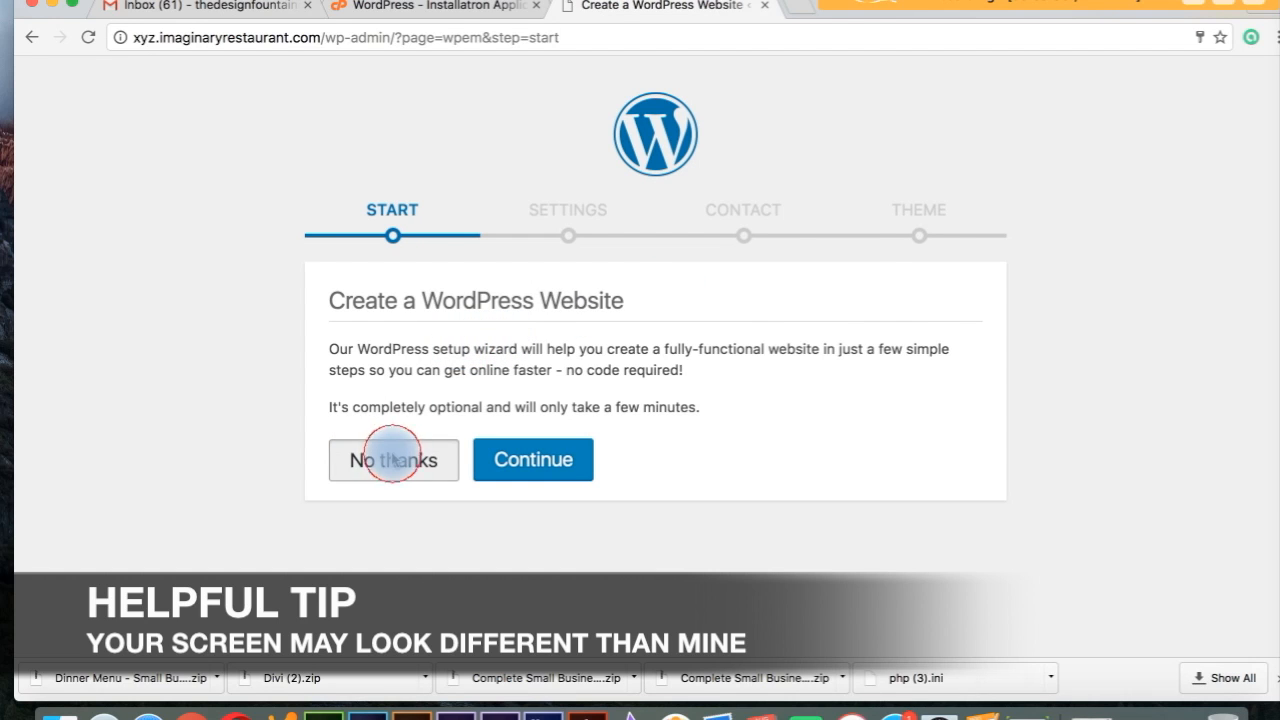
pyautogui.click(786, 250)
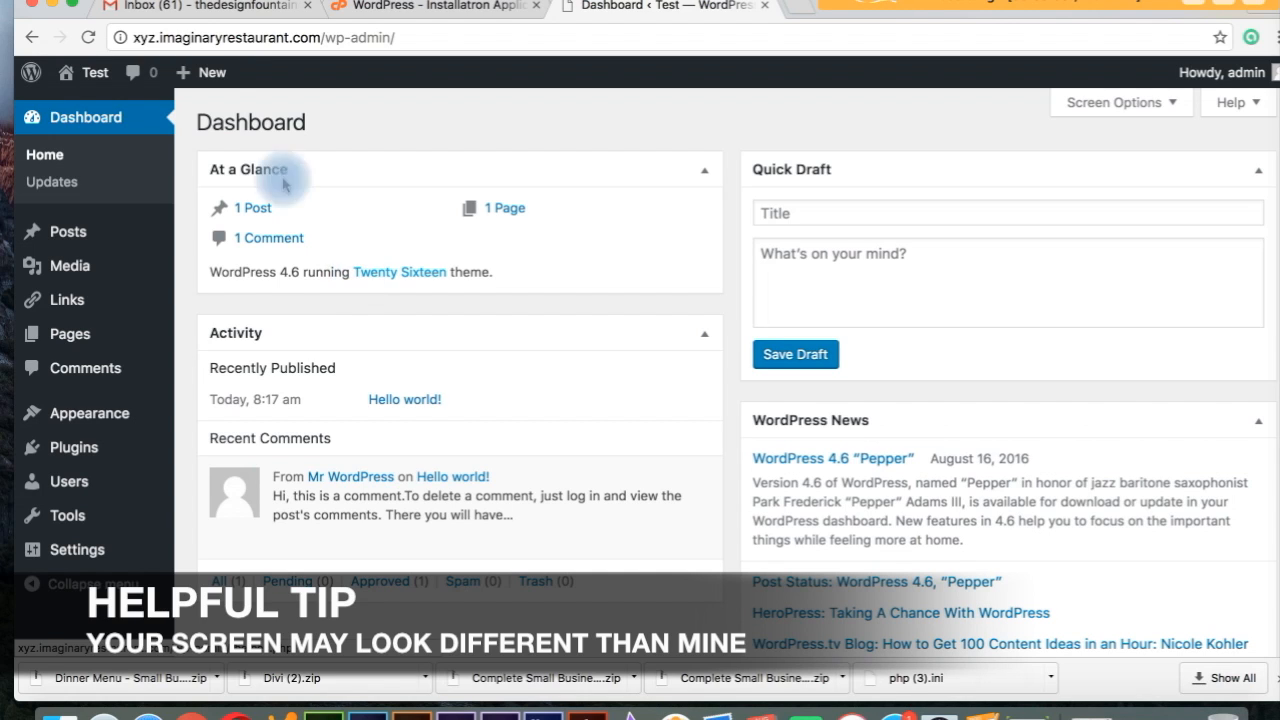
pyautogui.moveTo(98, 86)
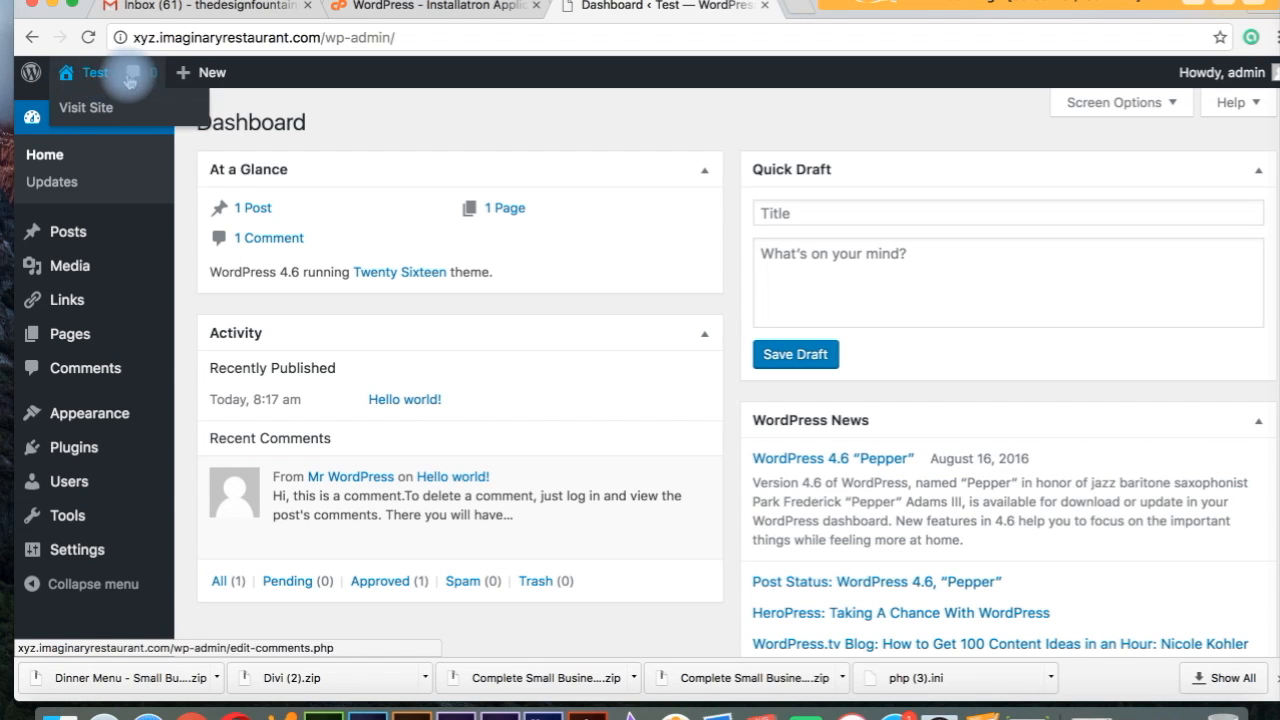
pyautogui.click(92, 76)
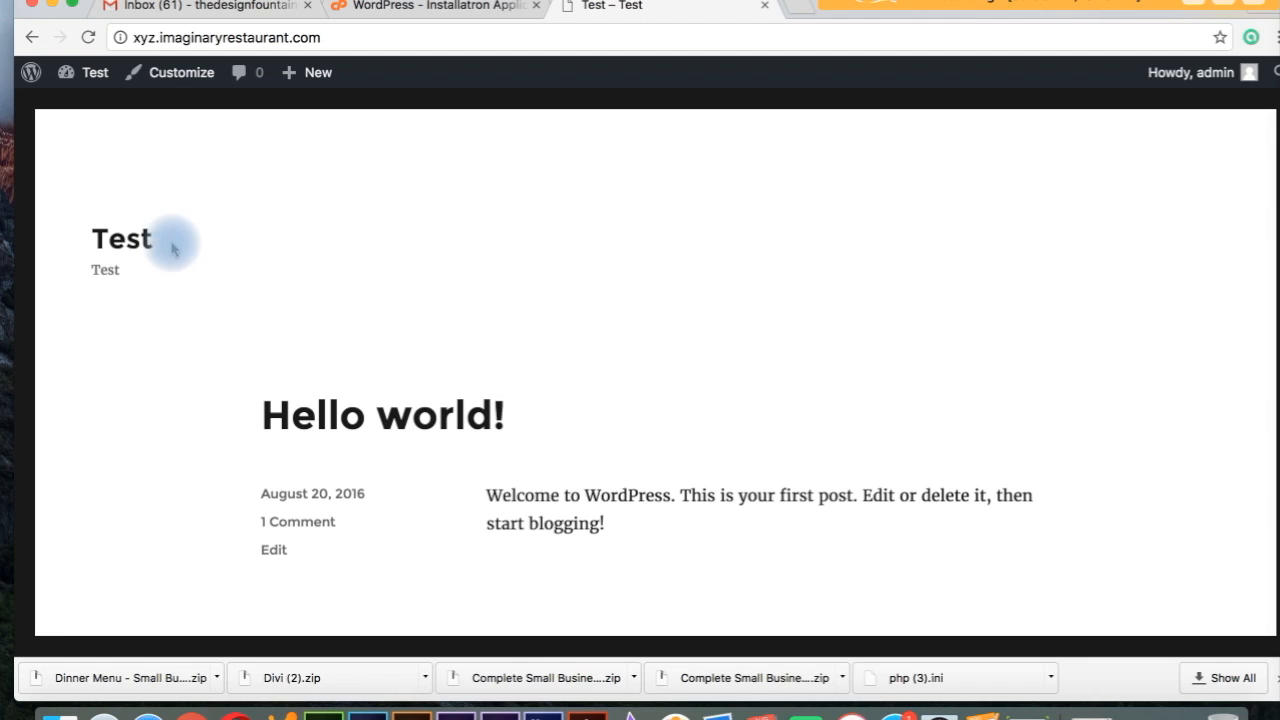
pyautogui.moveTo(66, 73)
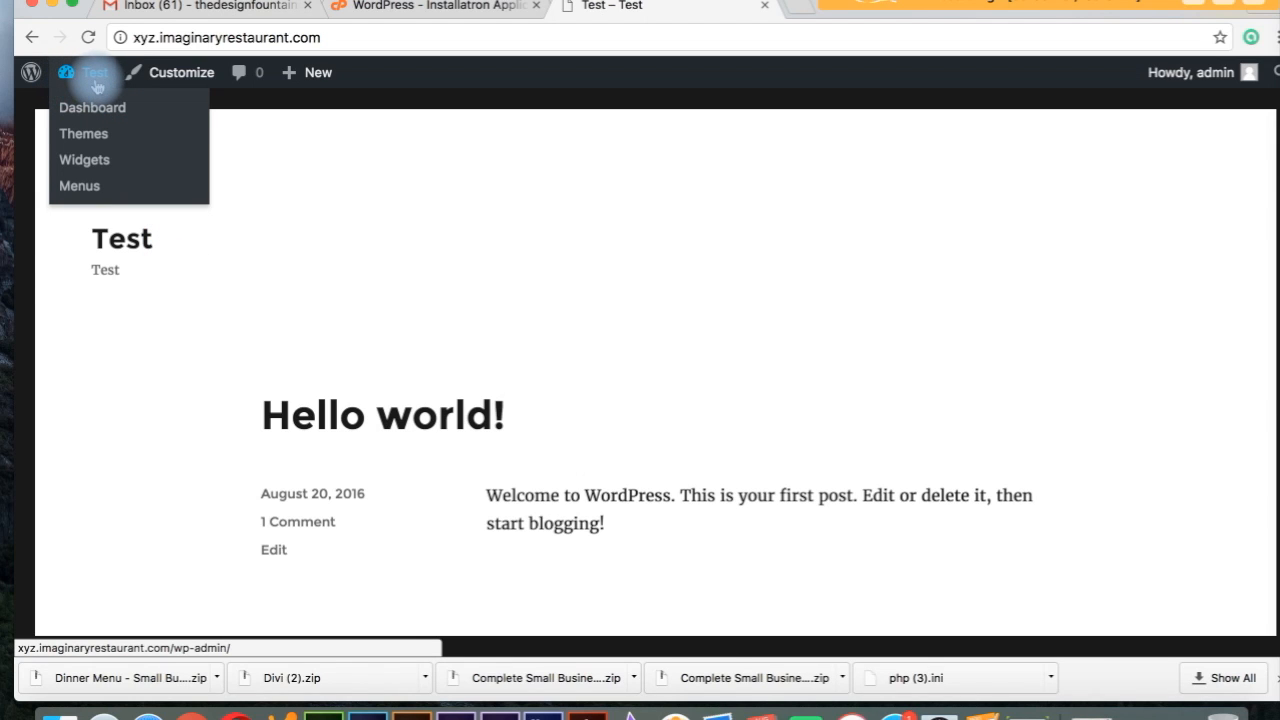
pyautogui.click(95, 80)
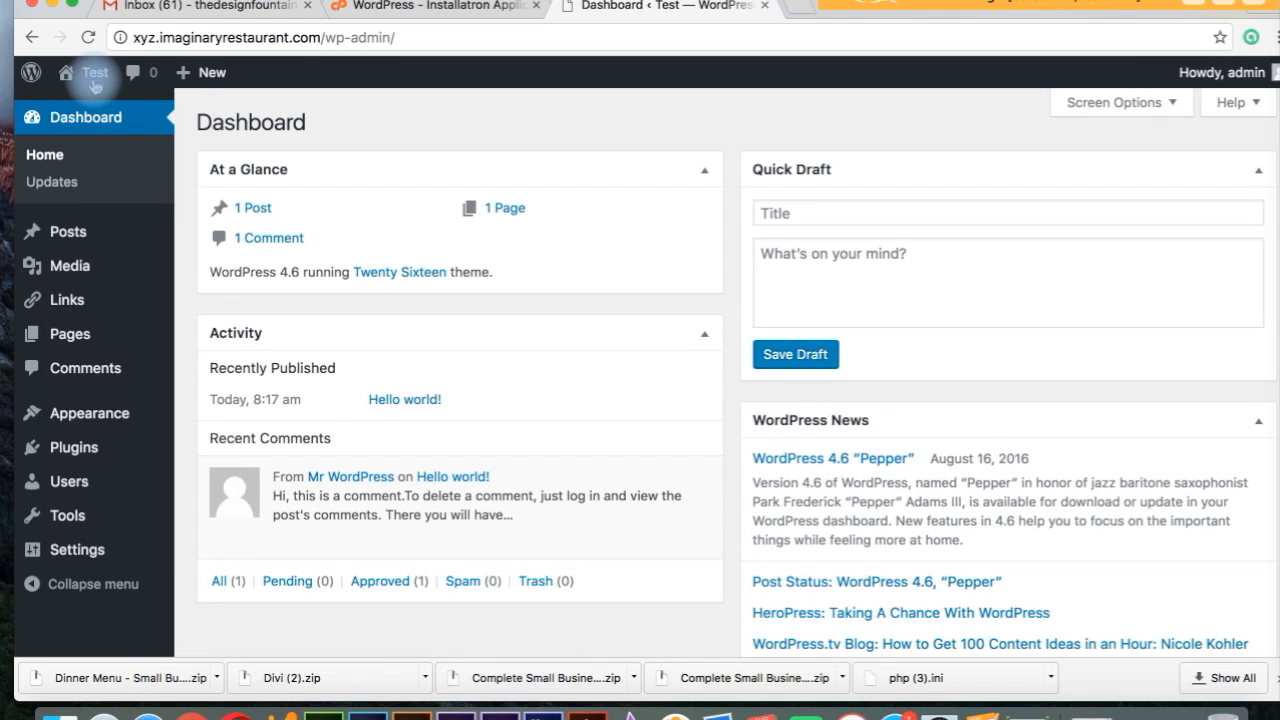